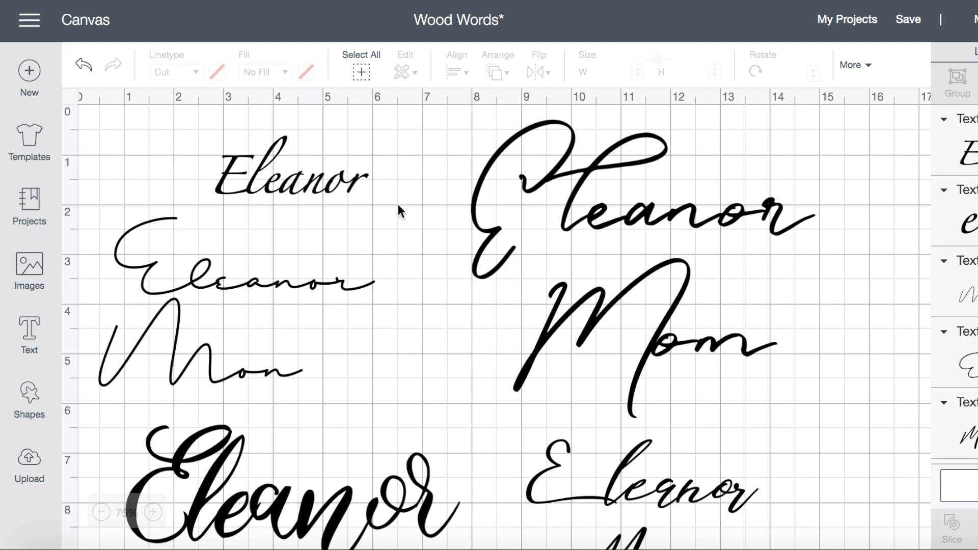
Delete the thin Shopping Script "Mom" and the Shopping Script name above it.
click(203, 277)
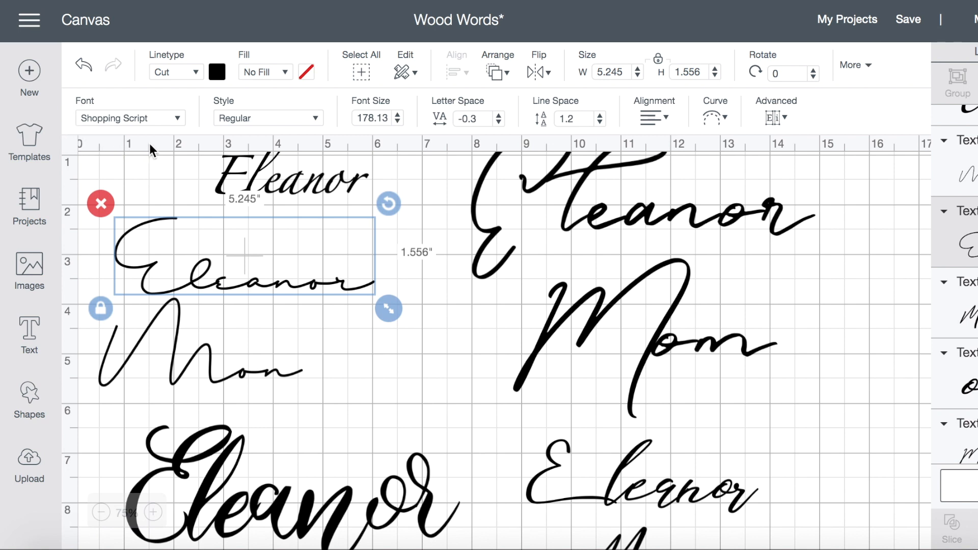
click(197, 351)
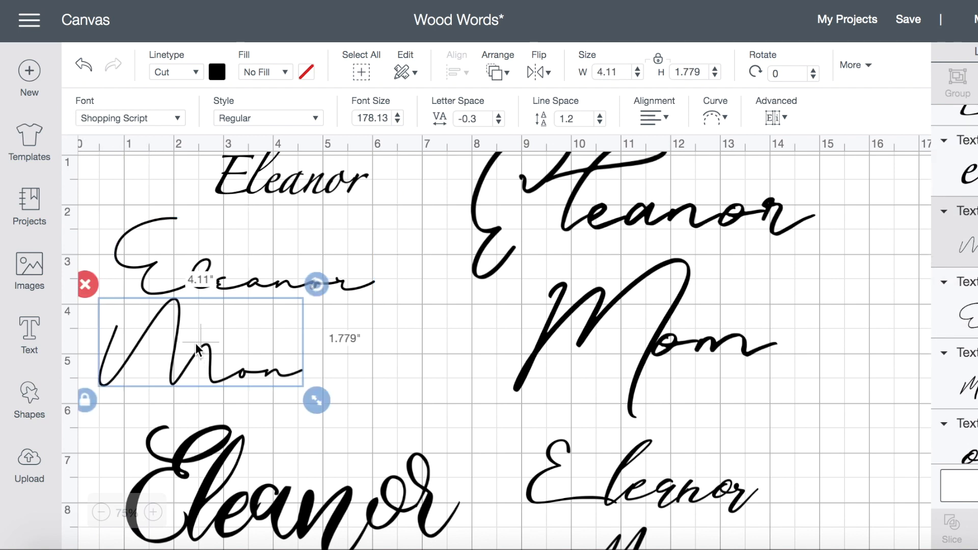
click(90, 289)
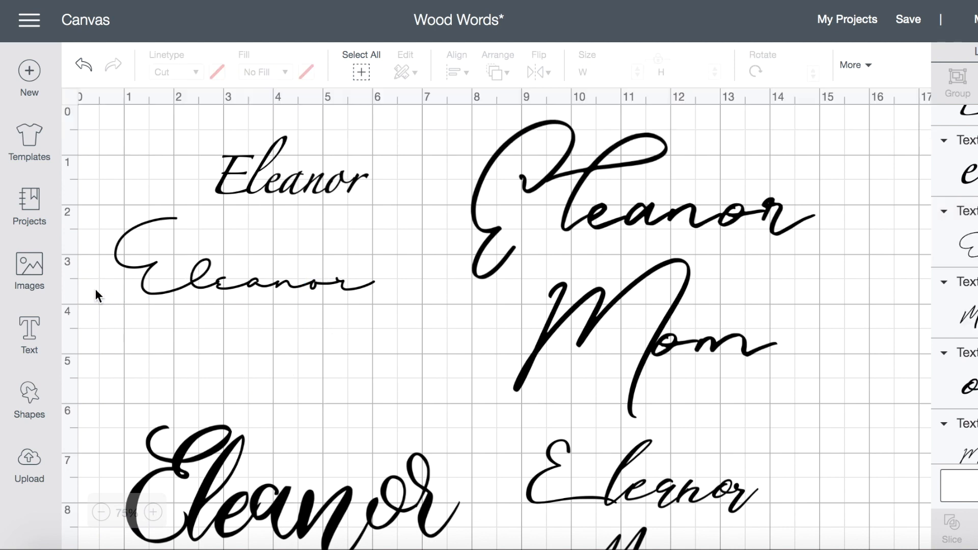
click(135, 251)
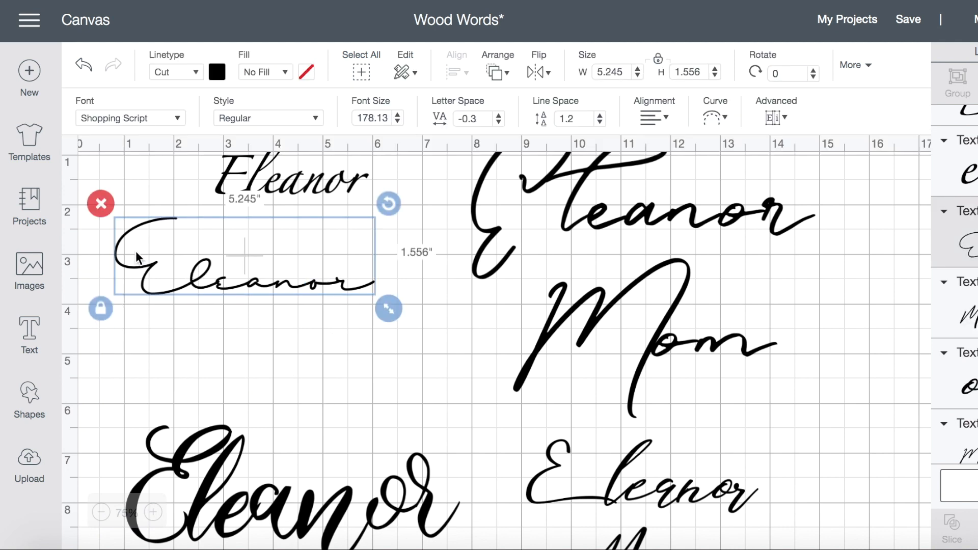
click(96, 204)
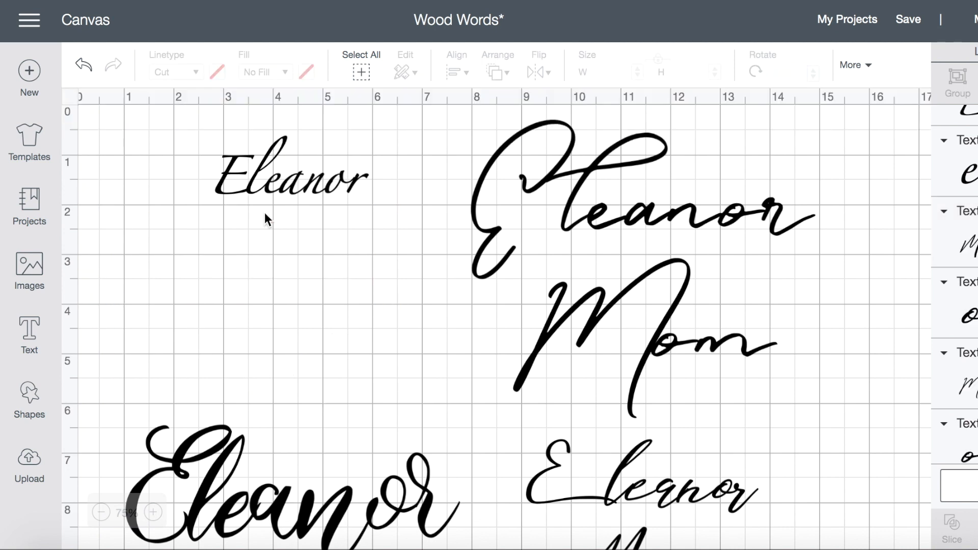
Delete the small two-part Zapfino name and the other unused samples, keeping only the Pen and Ink name and "Mom".
click(316, 187)
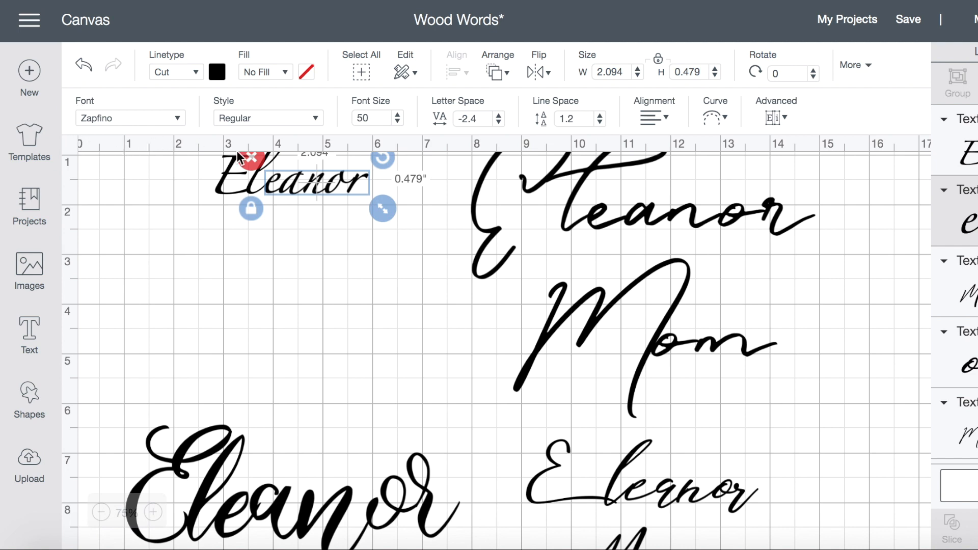
click(288, 225)
click(276, 191)
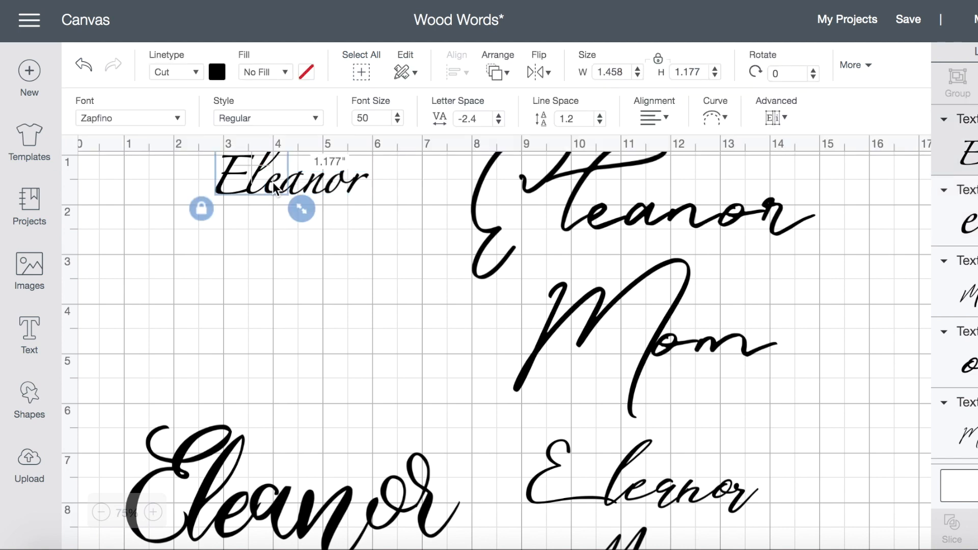
key(Delete)
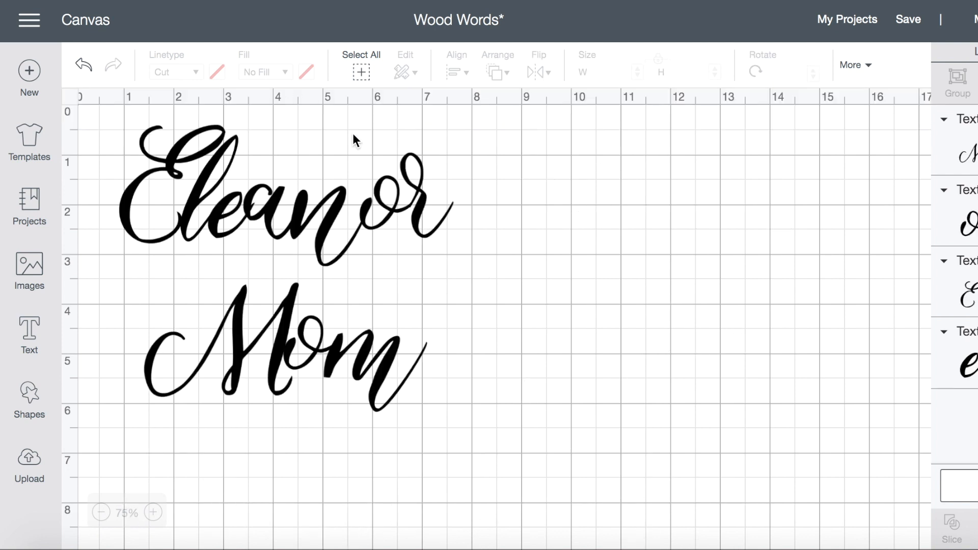
Duplicate the lowercase part of the Pen and Ink name and place the copy in the empty area beside the samples.
click(295, 205)
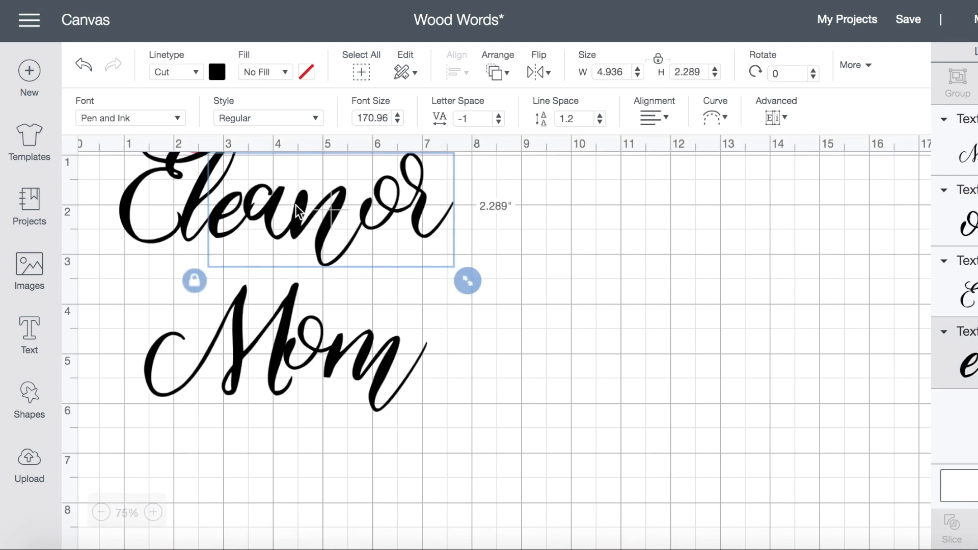
click(592, 353)
key(ctrl+v)
drag(402, 247, 759, 279)
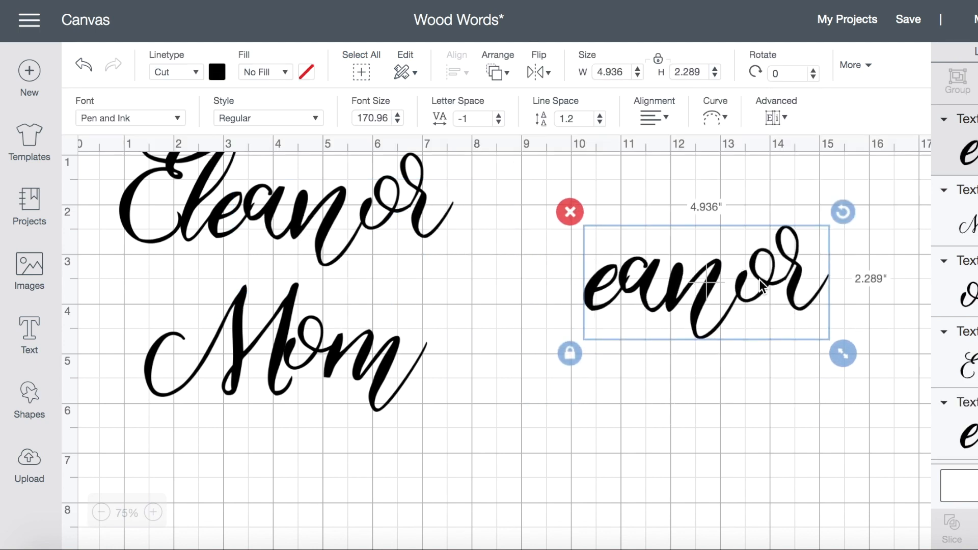
Replace the duplicated lettering's text with "Rose" and position the word in the empty area beside the Pen and Ink name.
double_click(759, 274)
key(BackSpace)
key(BackSpace)
key(BackSpace)
key(BackSpace)
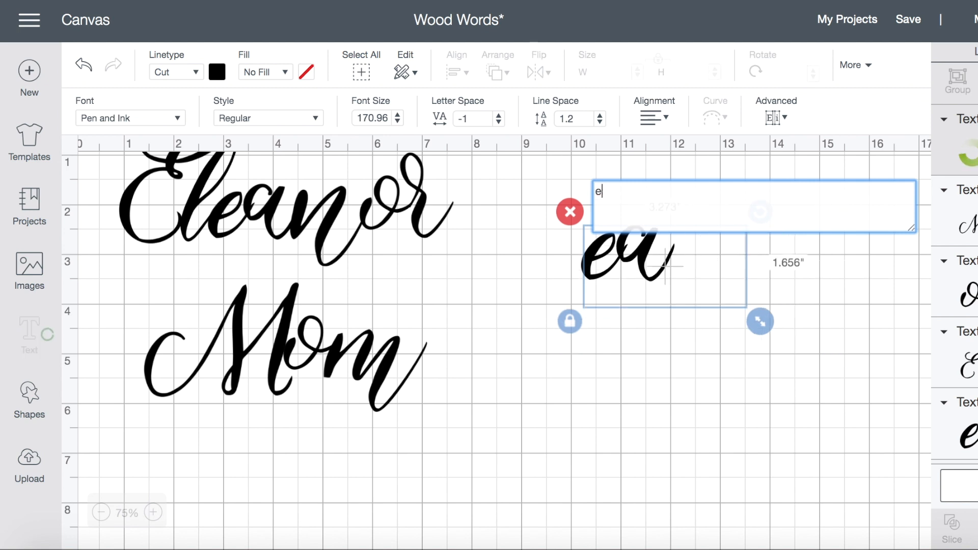
key(BackSpace)
text(Rose)
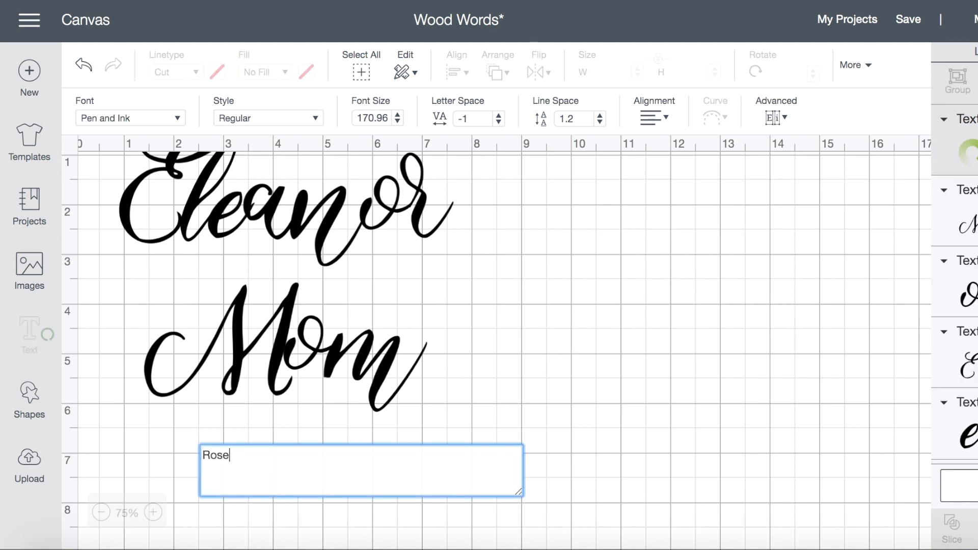
click(719, 393)
drag(772, 301, 742, 281)
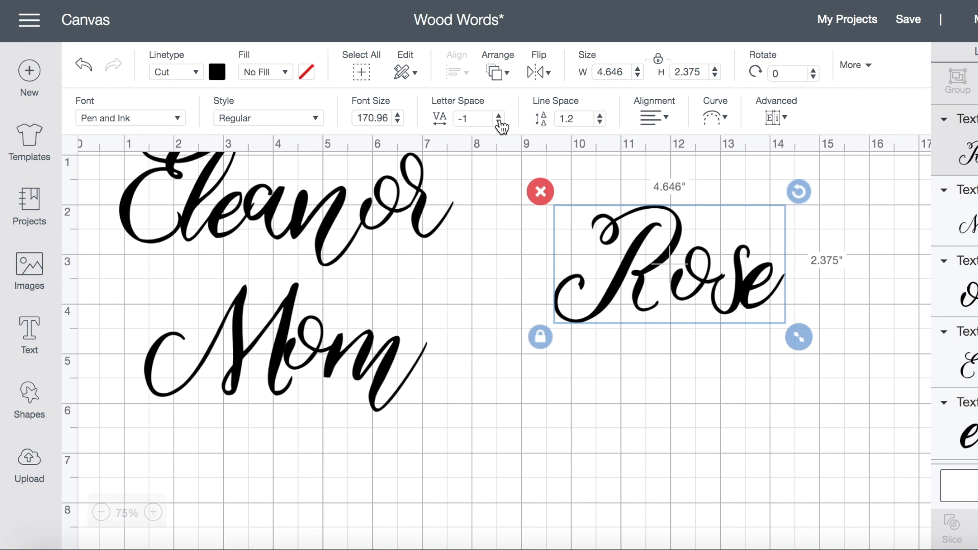
drag(724, 312, 718, 277)
click(714, 341)
Add a new text object reading "Rose" and place it below the existing script "Rose".
click(29, 331)
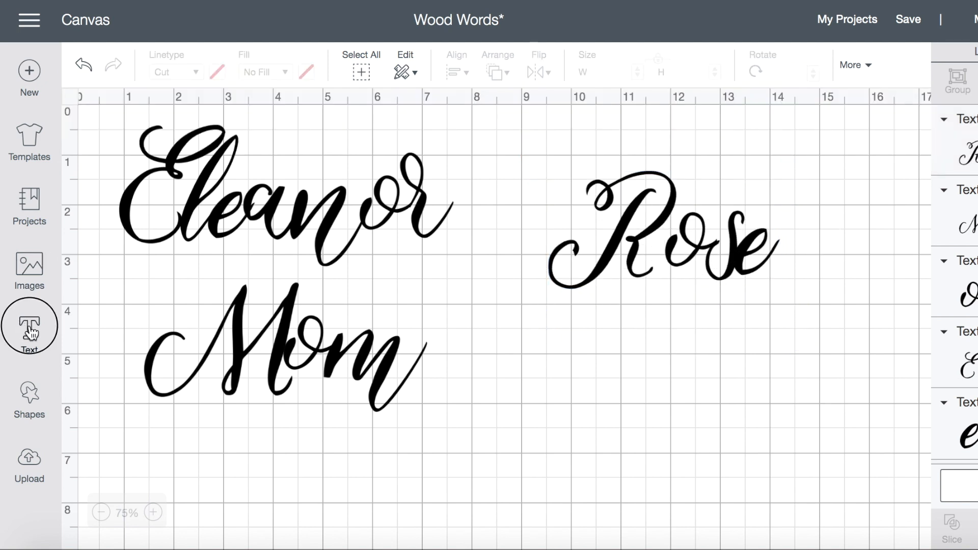
text(Rose)
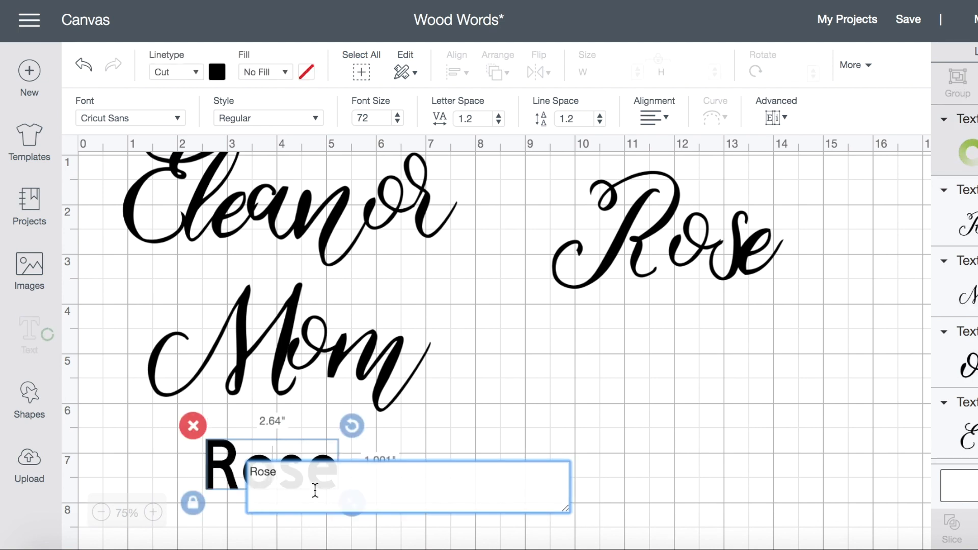
click(433, 430)
drag(284, 476, 687, 378)
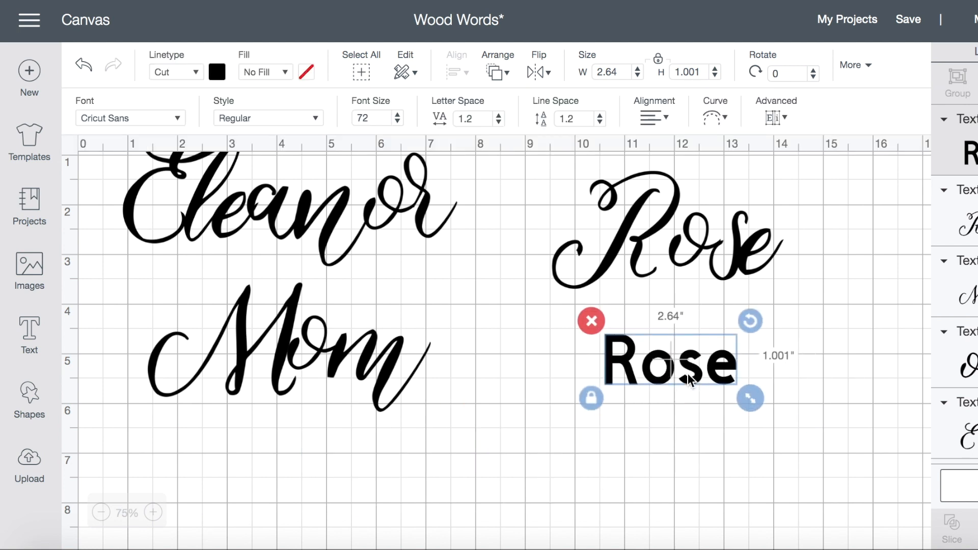
Set the new "Rose" text to the Pen and Ink font and enlarge it to about 1.89 in high beneath the first one.
click(178, 122)
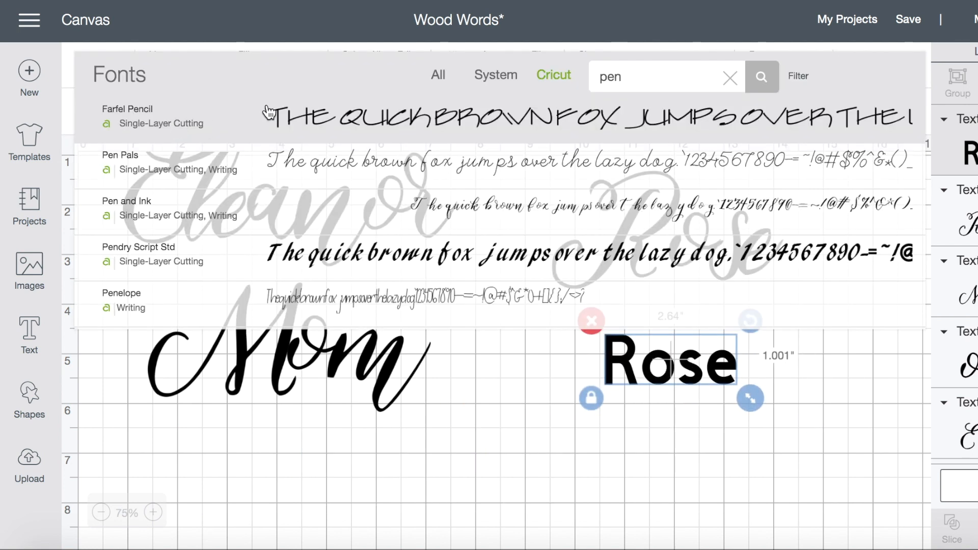
click(324, 220)
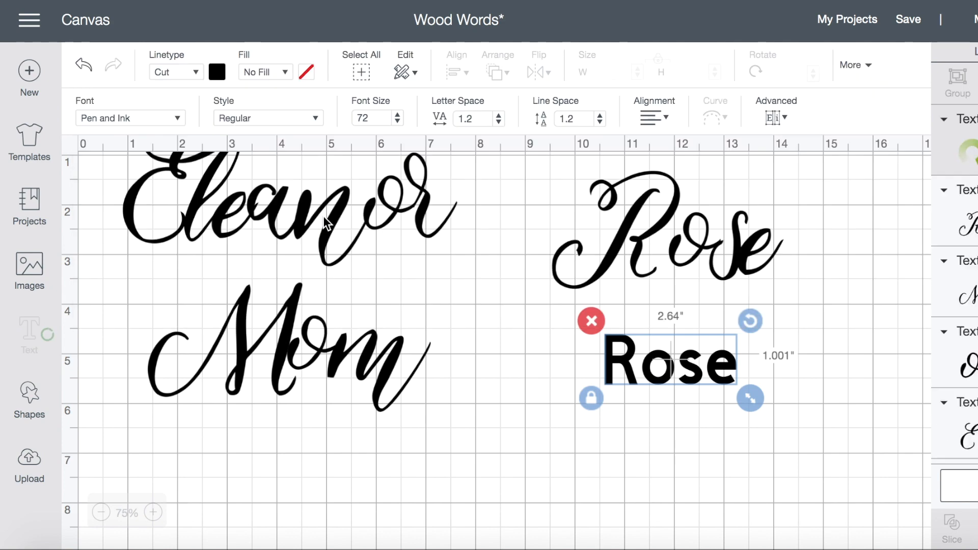
drag(745, 398, 856, 442)
drag(814, 393, 737, 392)
Reduce the lower "Rose" text's letter spacing to -1 so its letters join.
click(498, 122)
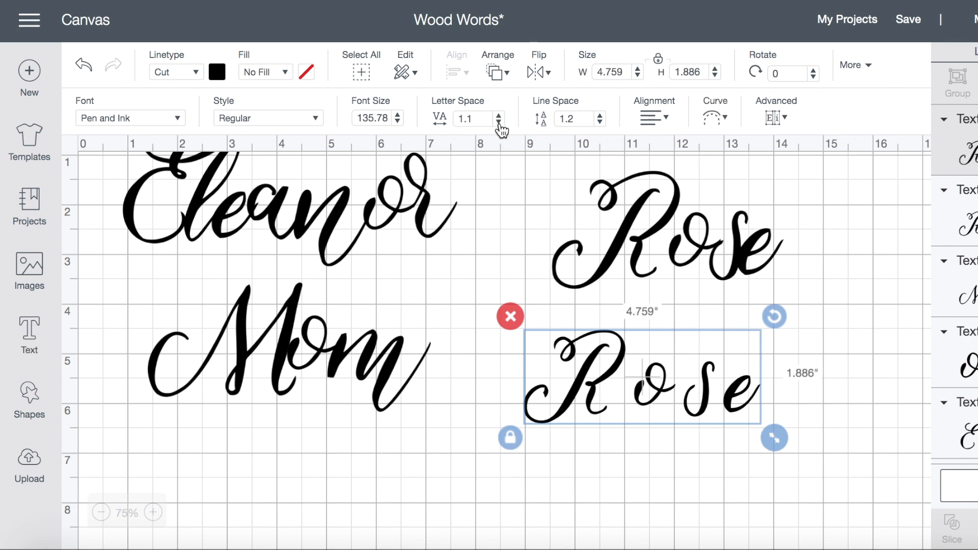
click(499, 123)
click(499, 122)
click(498, 122)
click(499, 122)
click(499, 122)
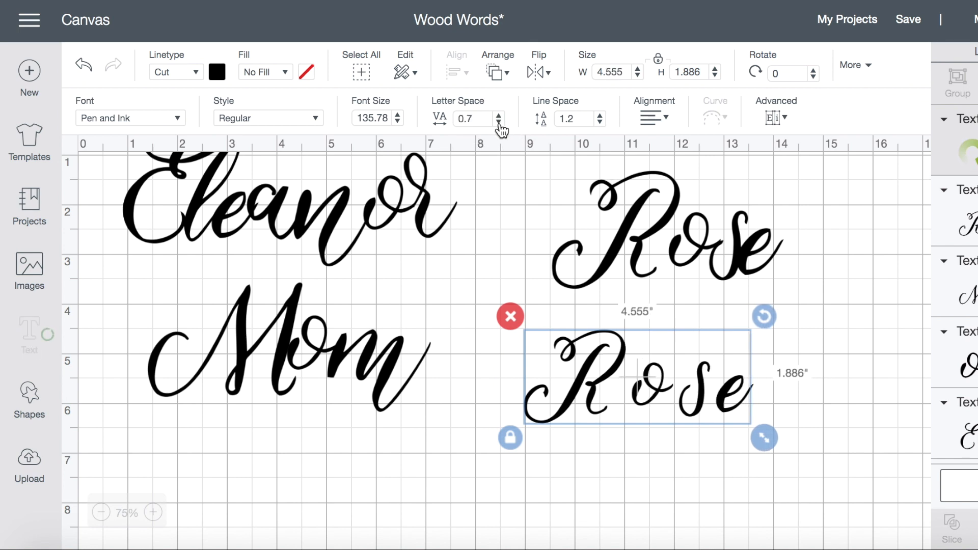
click(499, 122)
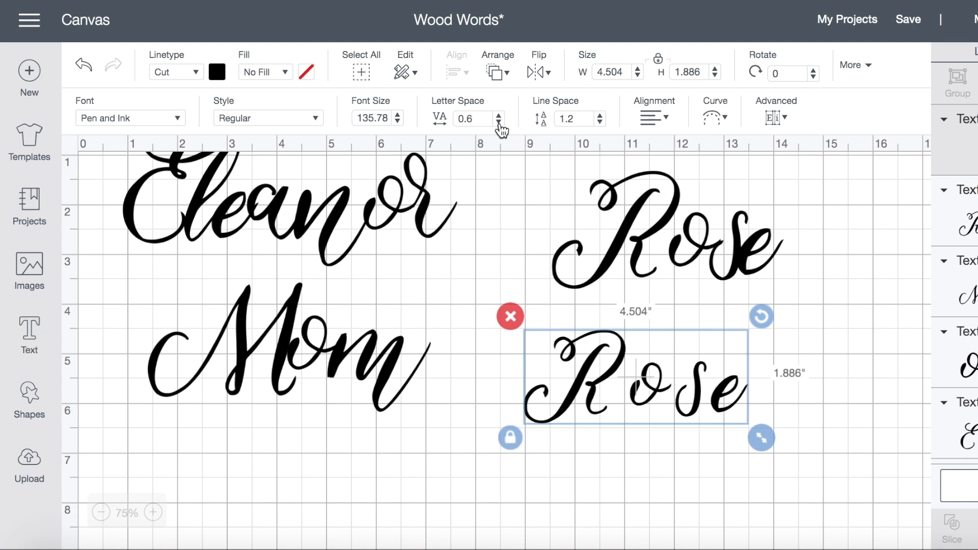
click(498, 122)
click(498, 122)
click(499, 122)
click(498, 122)
click(498, 122)
click(498, 122)
click(499, 122)
click(498, 122)
click(499, 122)
click(498, 122)
click(498, 123)
click(498, 122)
click(499, 122)
click(498, 122)
click(499, 122)
click(498, 123)
click(499, 122)
click(499, 123)
click(498, 122)
click(498, 122)
click(499, 115)
click(499, 115)
click(500, 115)
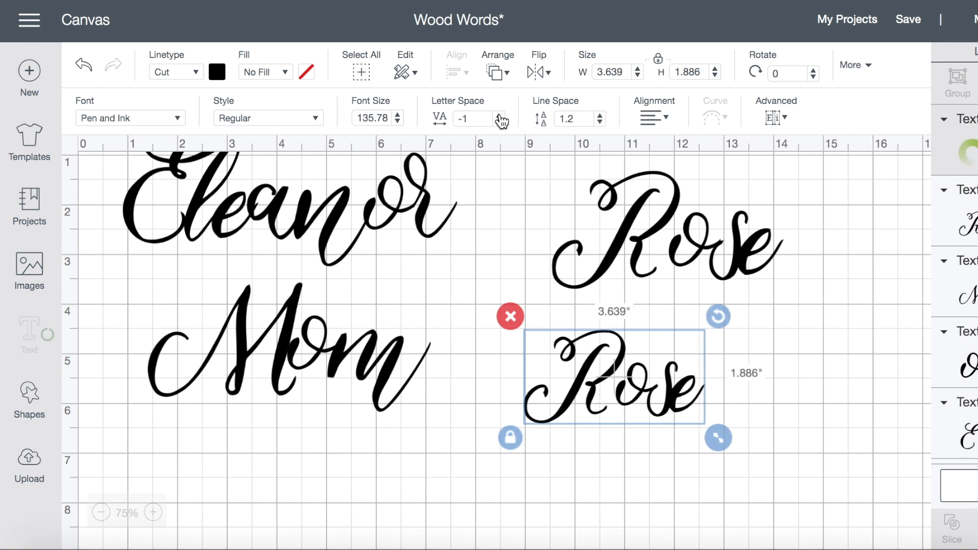
click(500, 115)
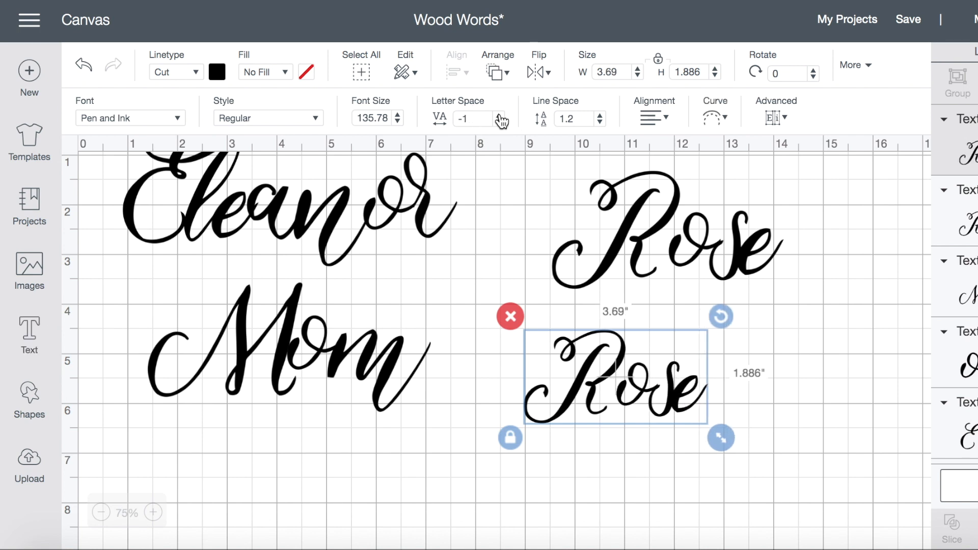
click(787, 412)
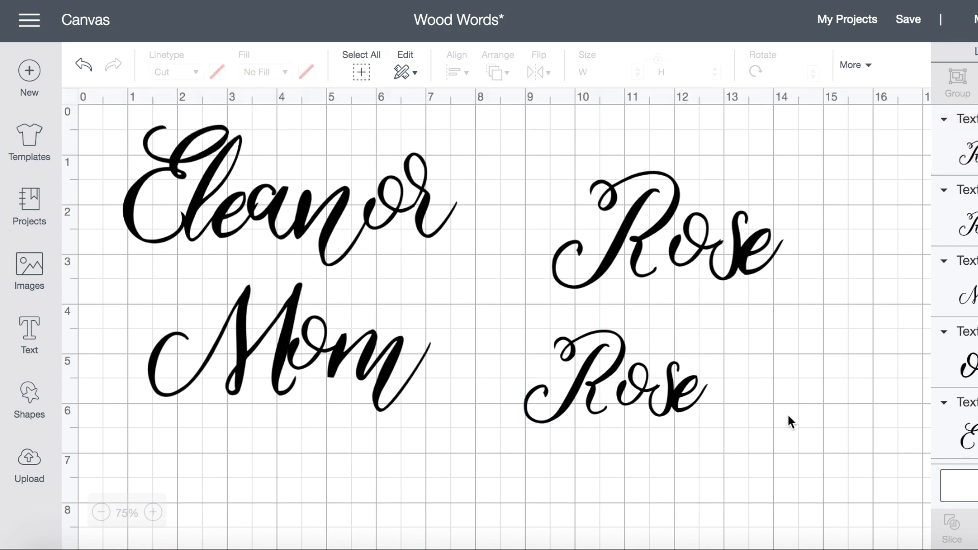
Compare the two "Rose" texts and set the lower one's height to 2.375 in to match the upper one.
click(638, 401)
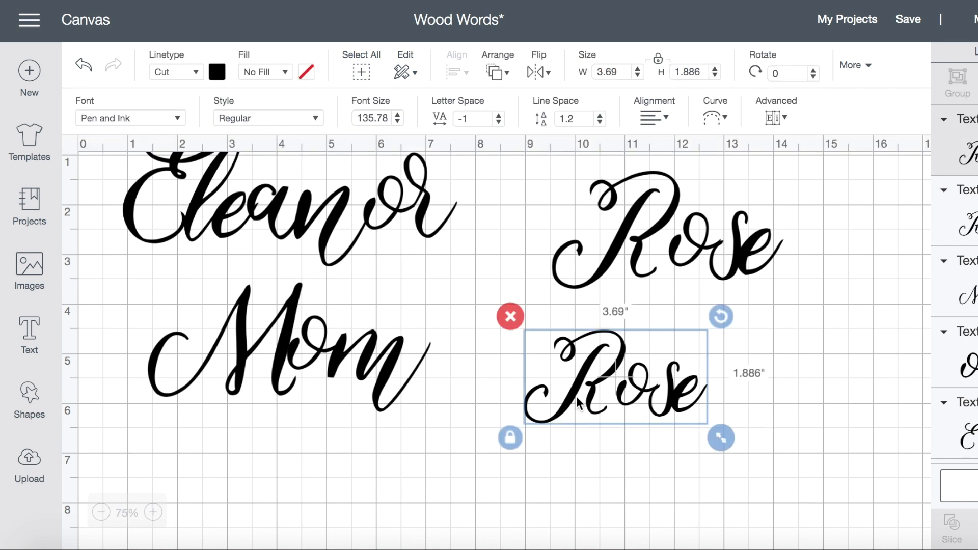
click(733, 243)
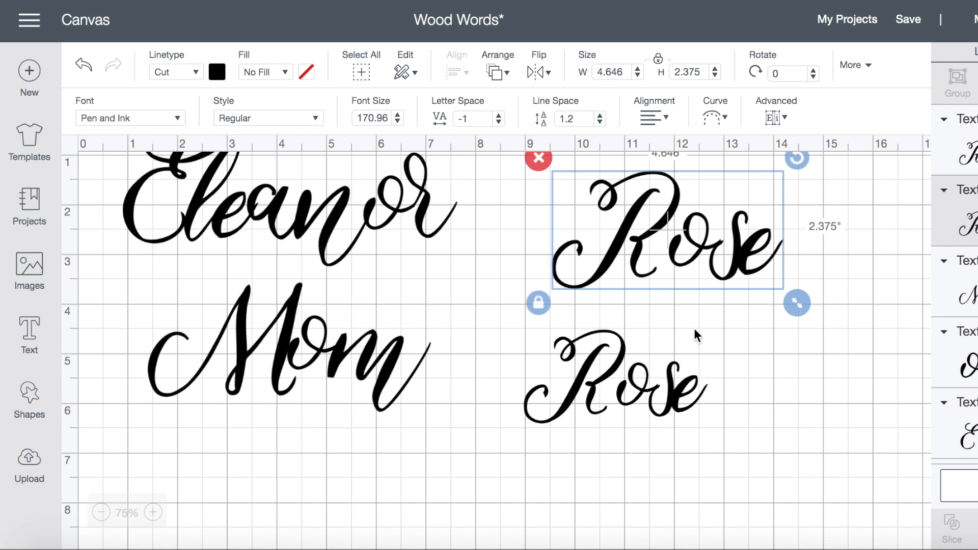
click(651, 403)
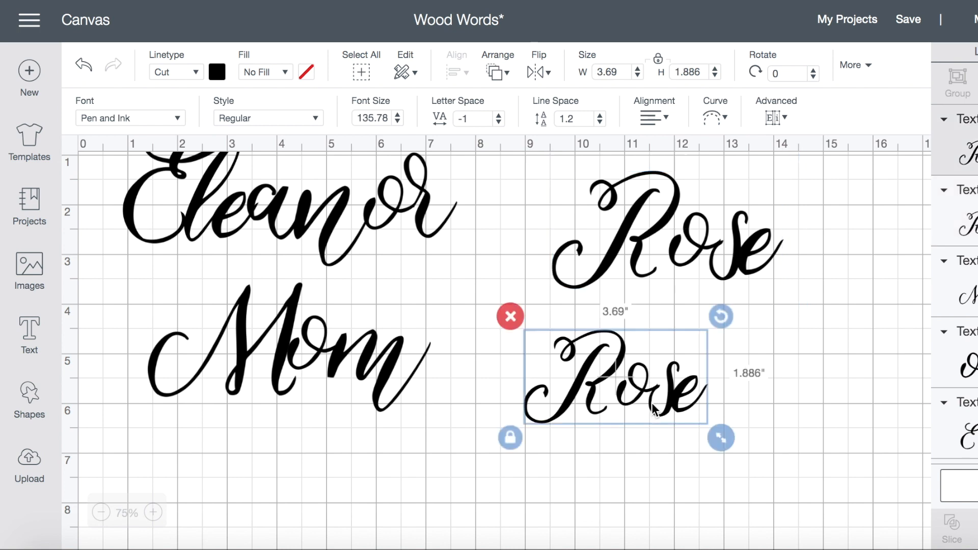
click(694, 247)
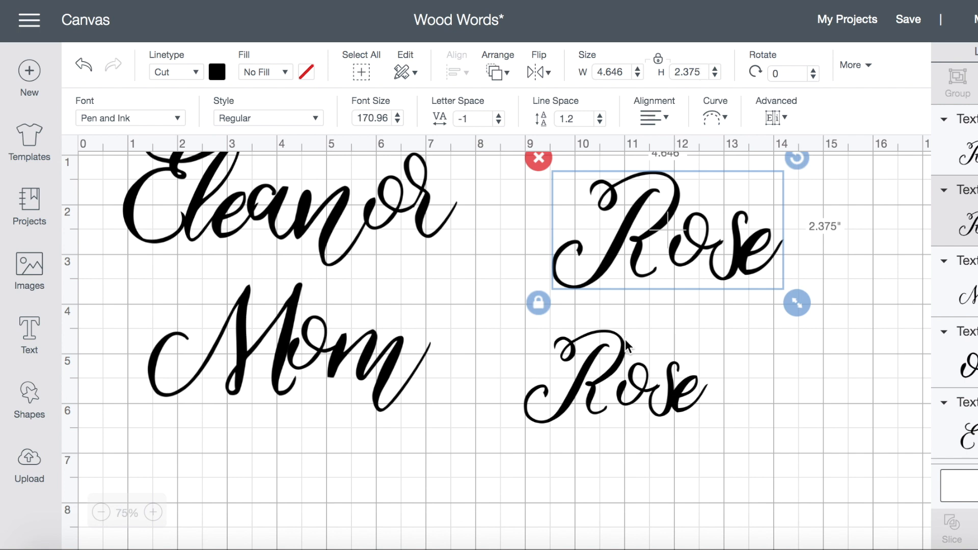
double_click(635, 387)
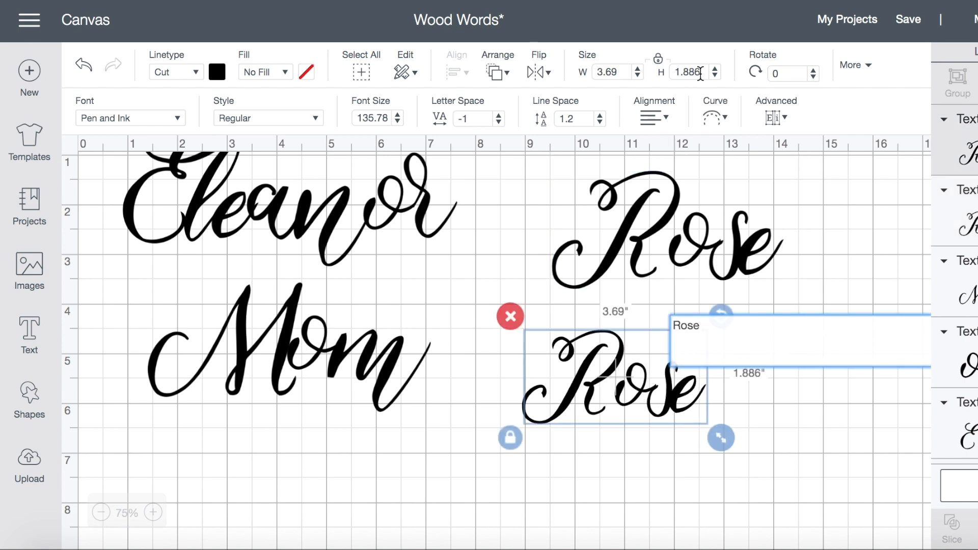
click(698, 73)
text(2.375)
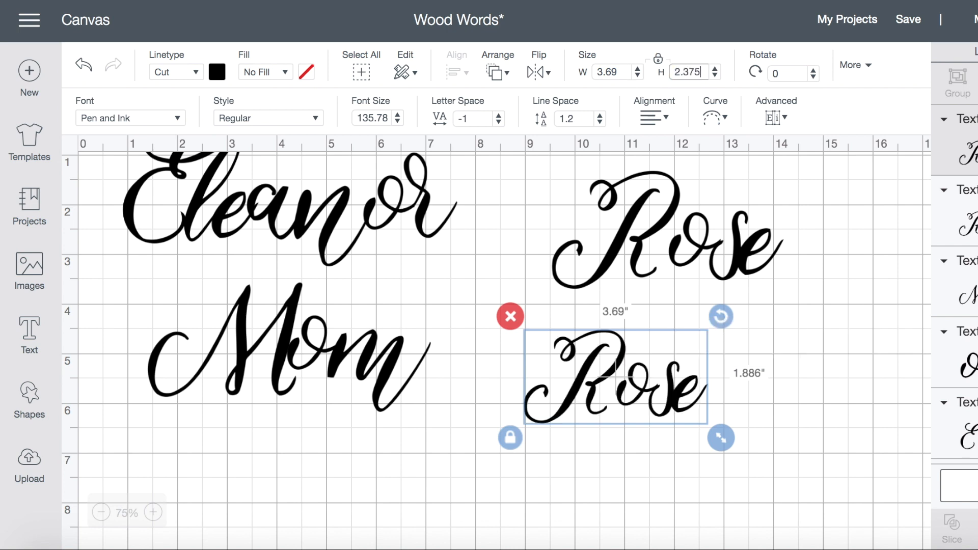
key(Return)
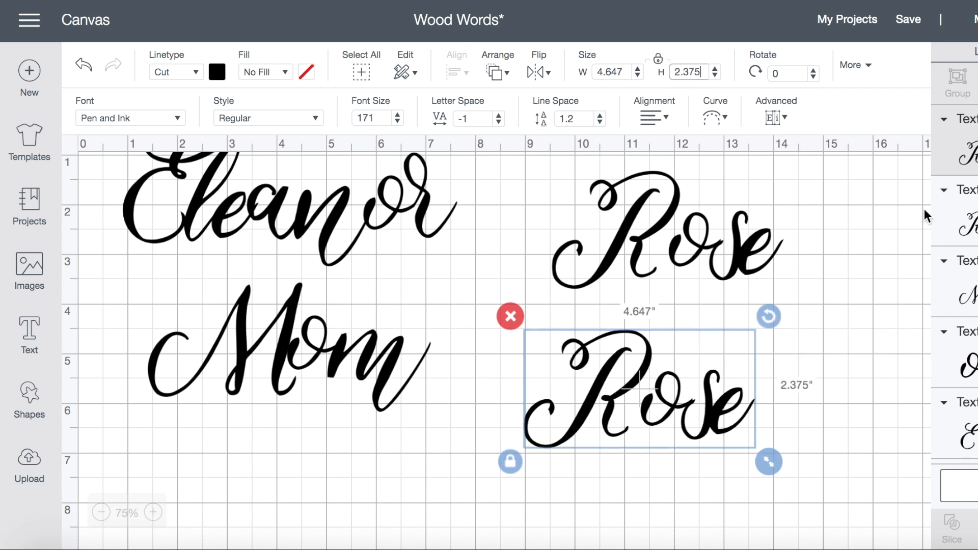
click(841, 346)
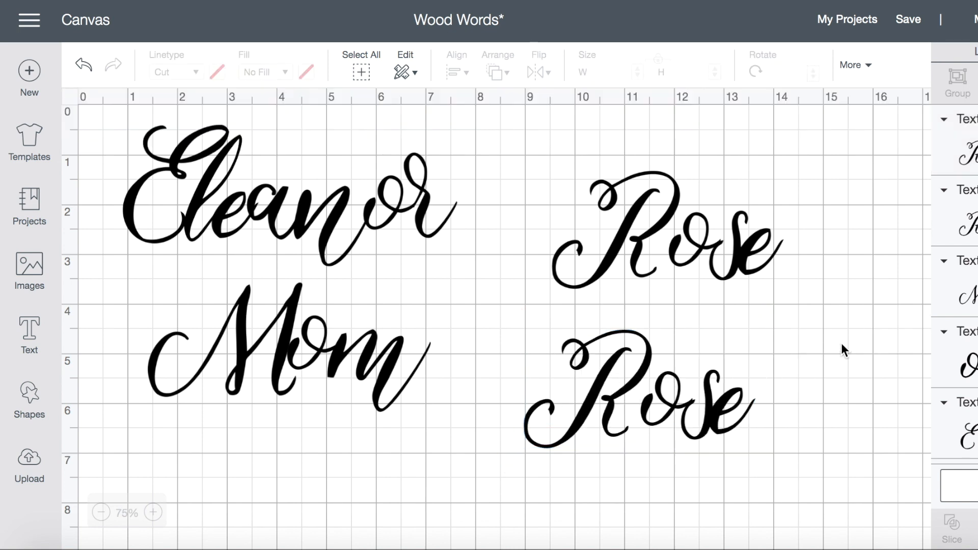
Shorten the lower "Rose" text to just its capital "R".
click(704, 402)
double_click(704, 402)
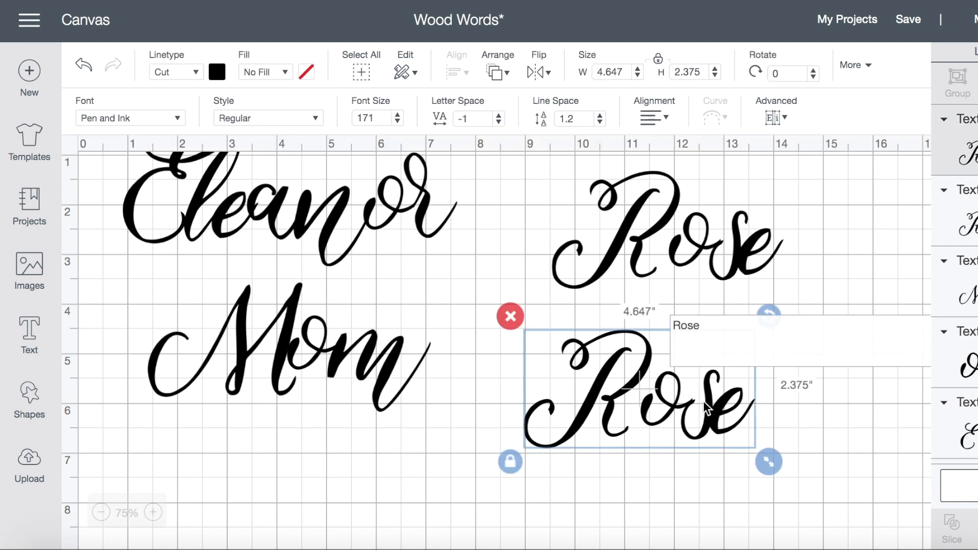
key(BackSpace)
key(BackSpace)
key(BackSpace)
key(BackSpace)
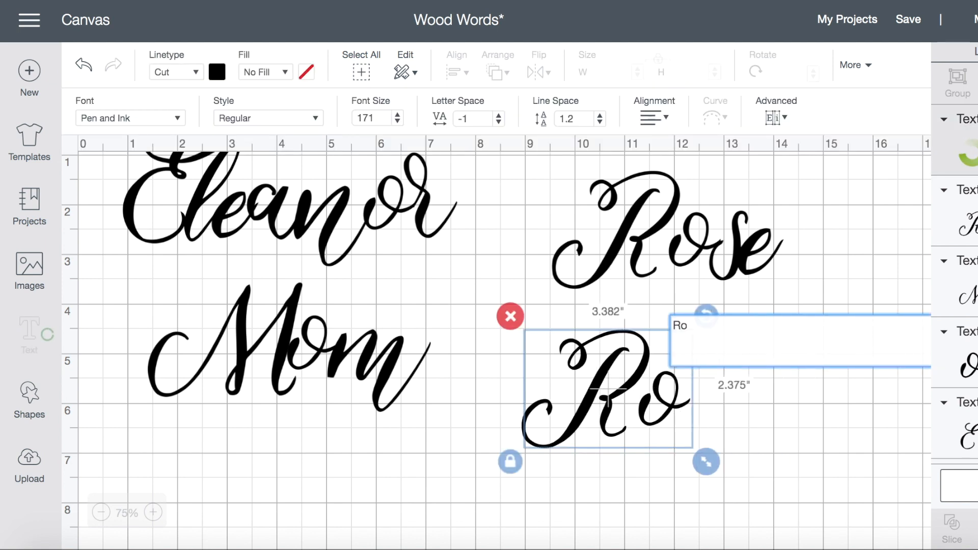
click(786, 423)
key(ctrl+z)
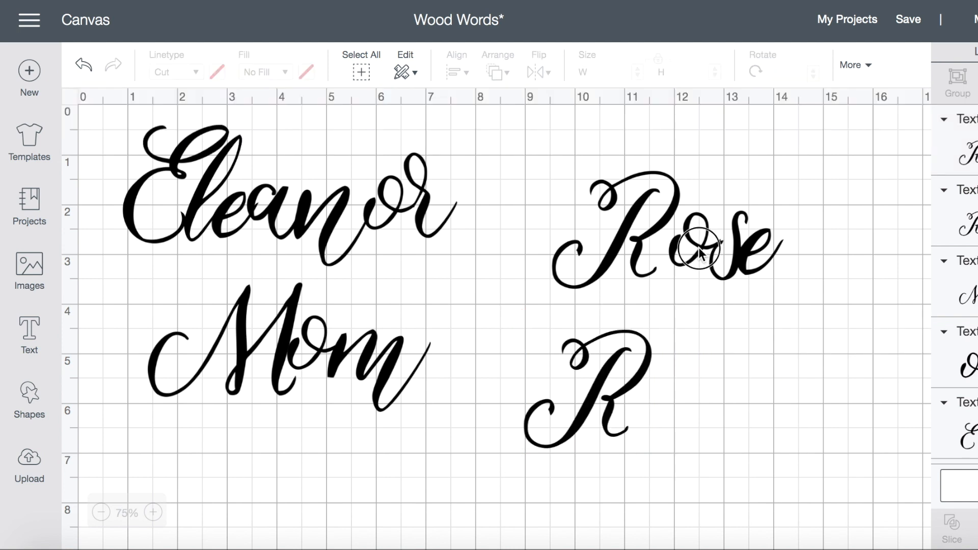
Delete the capital "R" from the upper "Rose" text so it reads "ose".
double_click(697, 247)
click(723, 409)
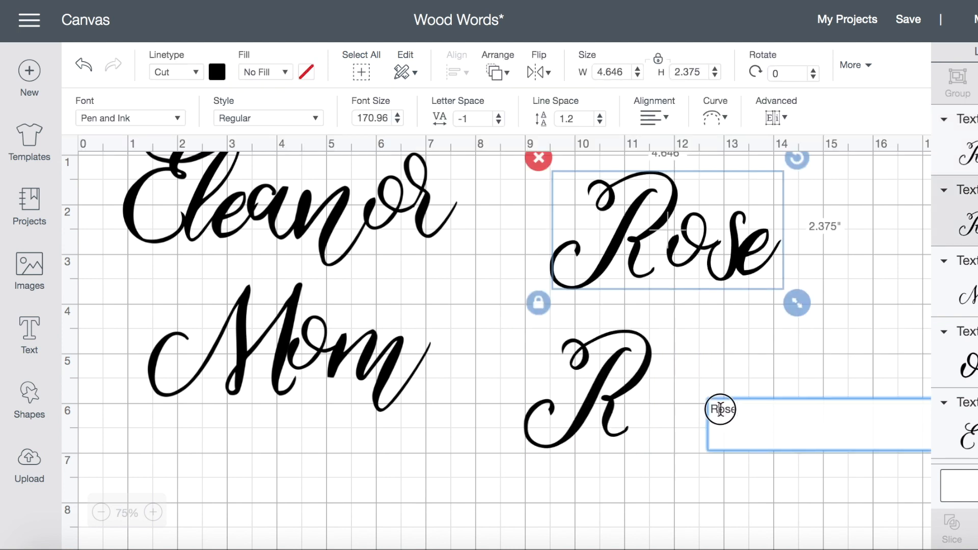
key(BackSpace)
click(698, 340)
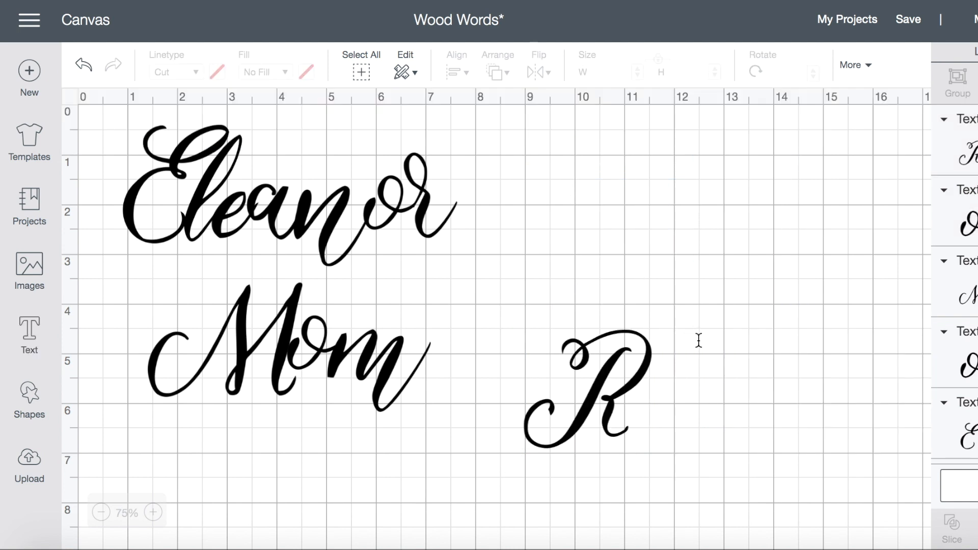
Move the "ose" text and the separate capital "R" together to spell "Rose" beside "Eleanor".
click(630, 220)
drag(630, 220, 734, 230)
drag(583, 411, 614, 224)
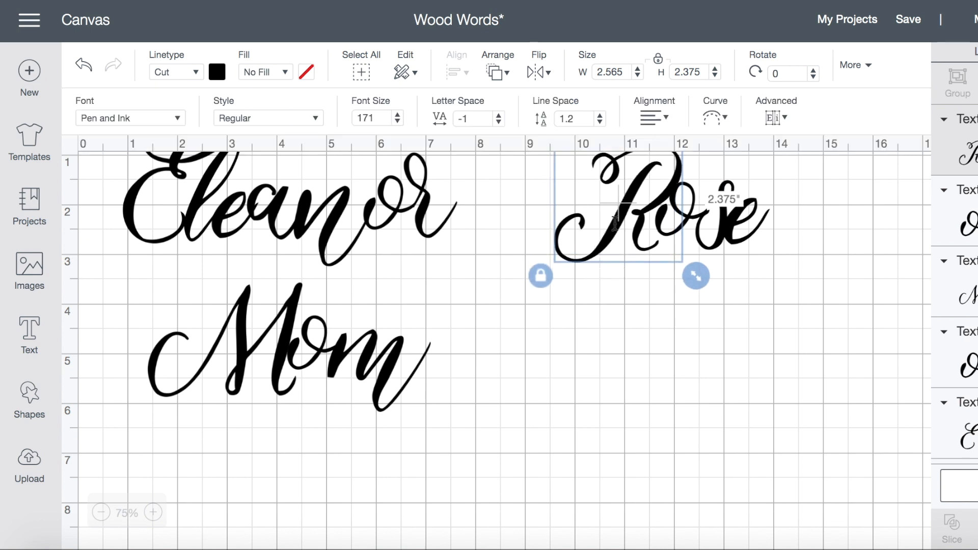
click(685, 366)
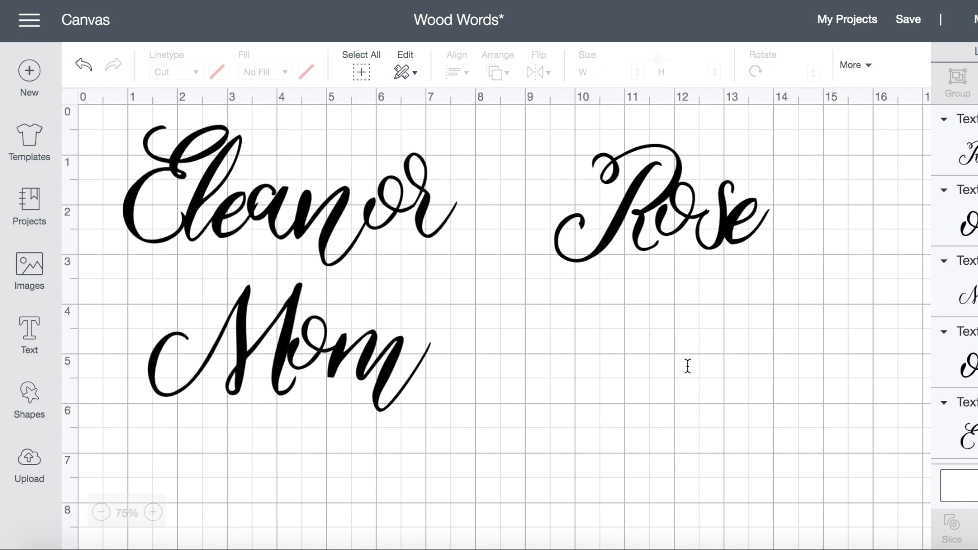
Nudge "ose" slightly lower so its "o" joins the tail of the capital "R".
click(728, 231)
drag(728, 231, 739, 252)
click(758, 312)
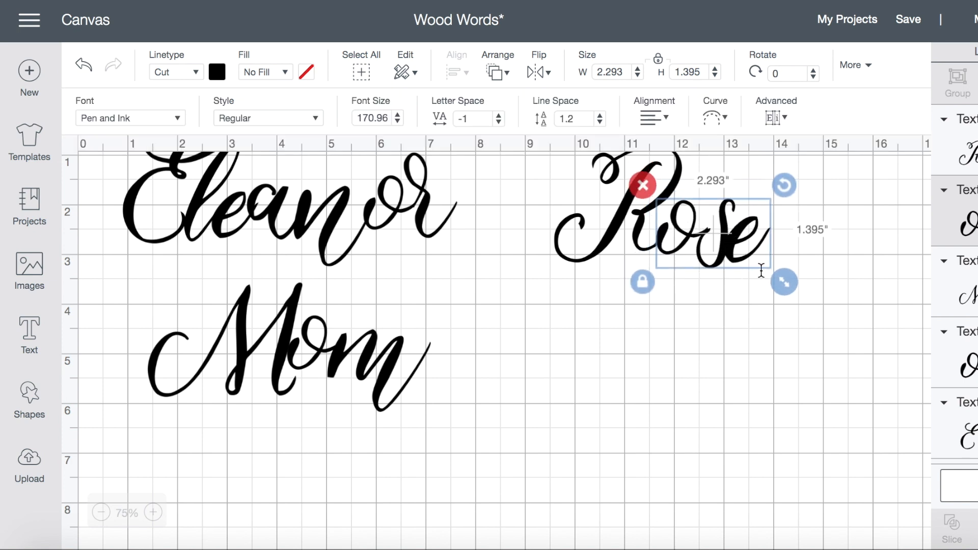
click(789, 258)
drag(733, 221, 744, 240)
click(714, 310)
click(709, 322)
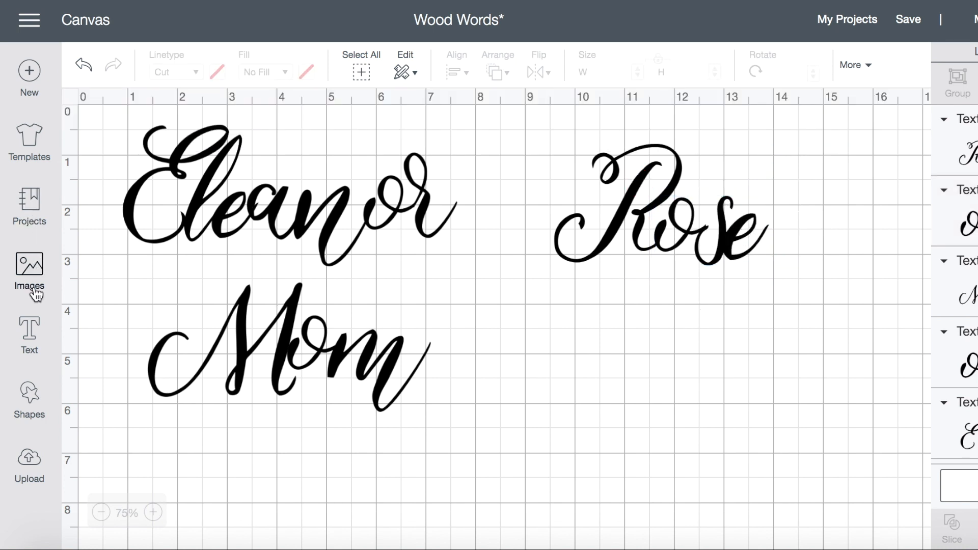
Insert a circle, move it to the open space between the words and shrink it to about 0.889 in.
click(29, 395)
click(168, 275)
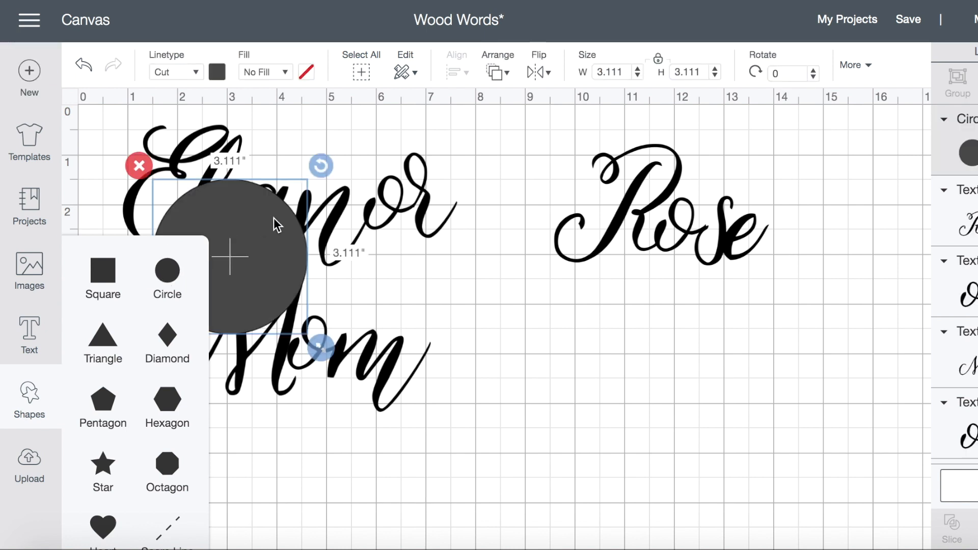
drag(273, 226, 615, 314)
drag(649, 450, 500, 300)
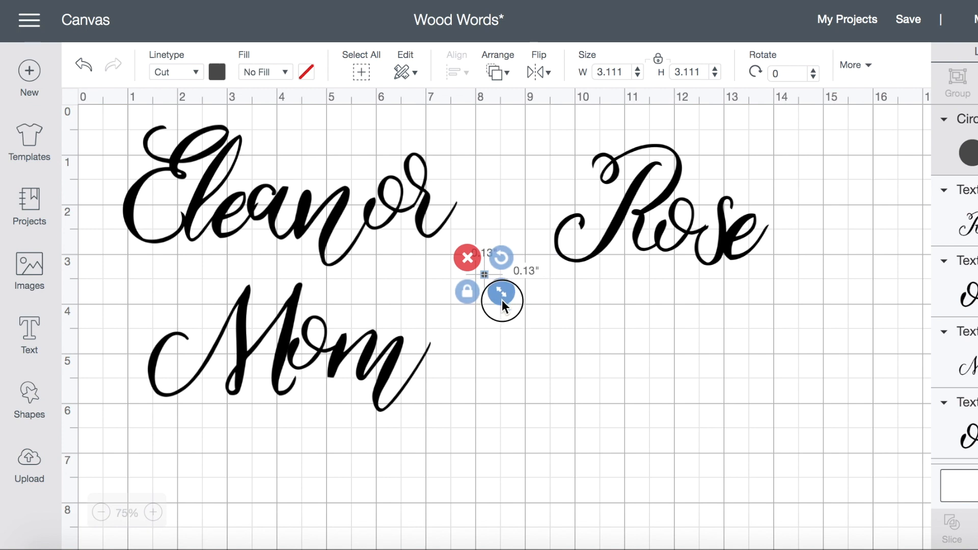
drag(512, 285, 549, 330)
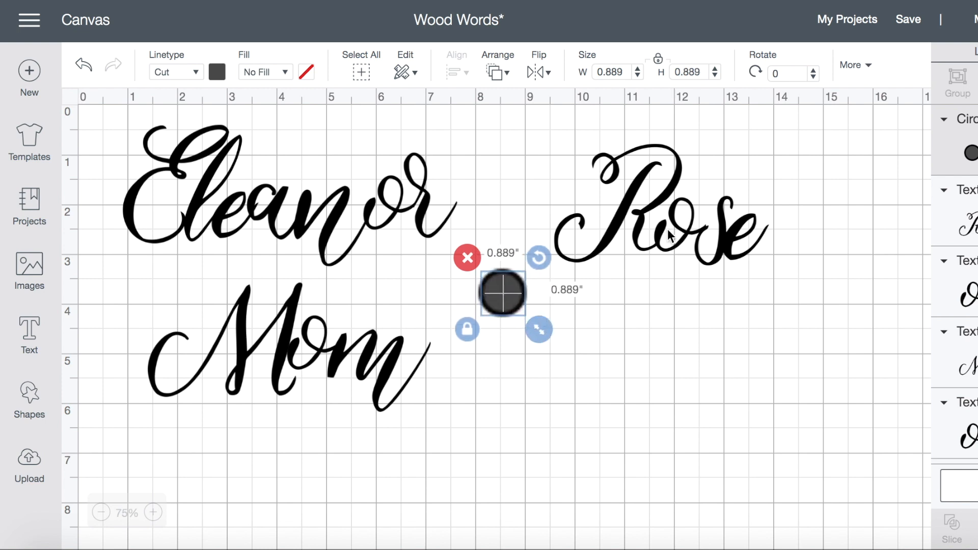
Place the circle on the inner curl of the "E" in "Eleanor" and shrink it to about 0.148 in.
click(608, 259)
drag(514, 301, 179, 176)
click(343, 155)
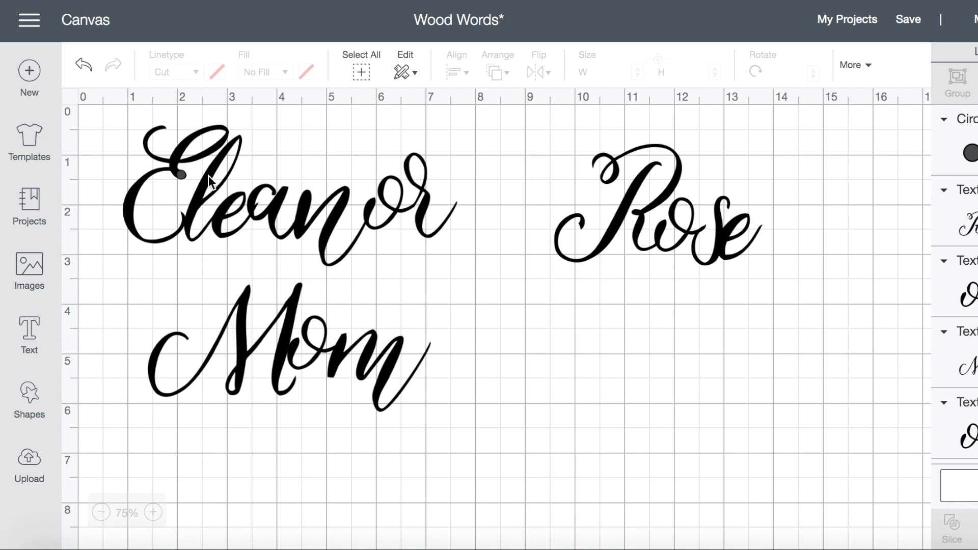
click(178, 175)
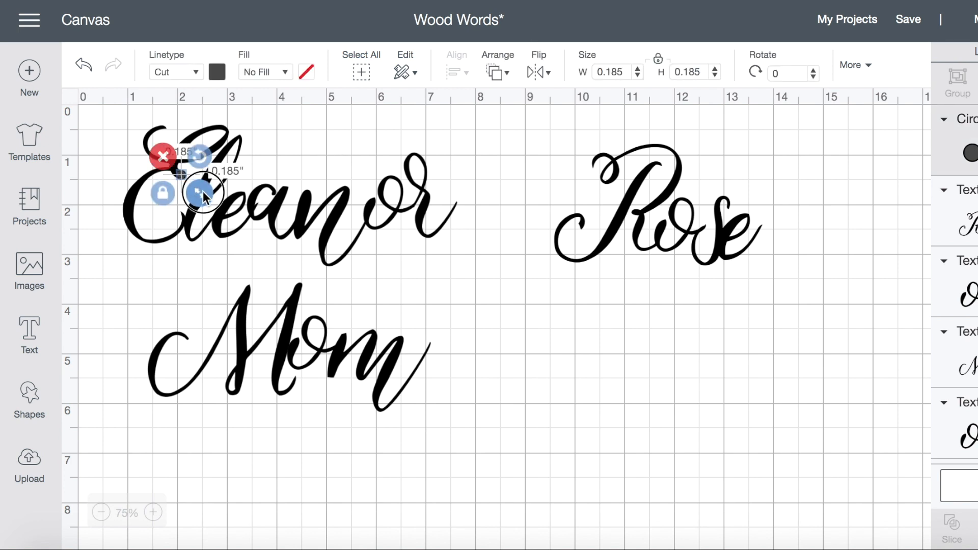
drag(202, 191, 200, 188)
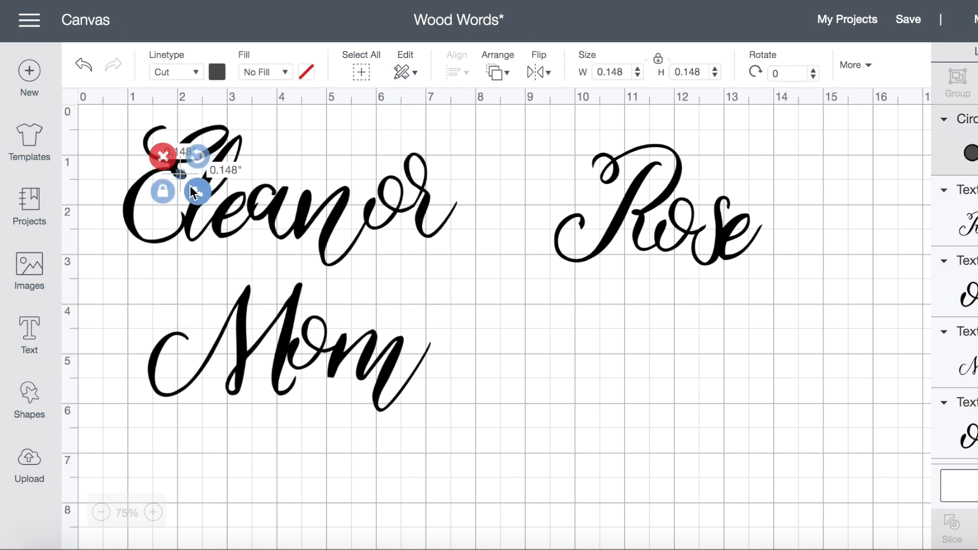
drag(182, 174, 183, 175)
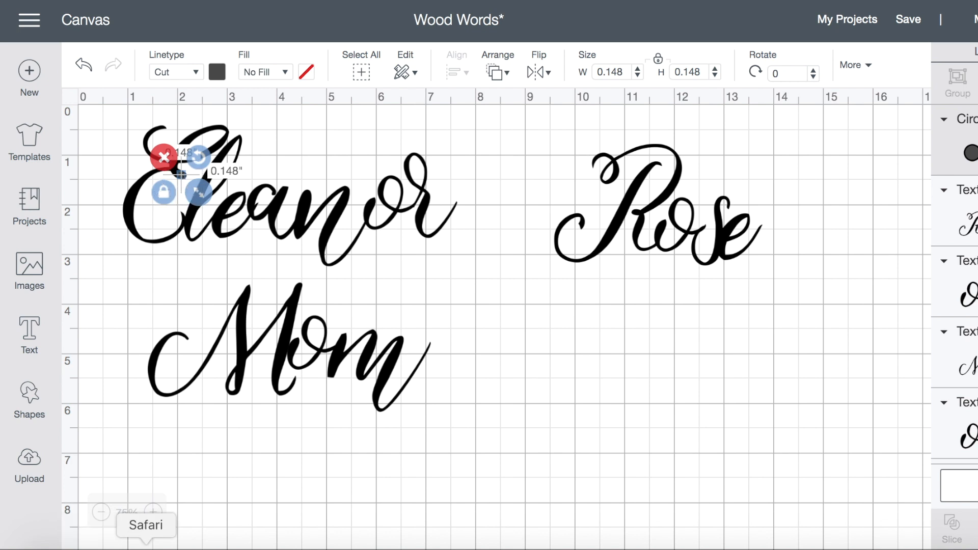
Unlock the small circle's proportions and stretch it to about 0.204 in wide.
click(153, 512)
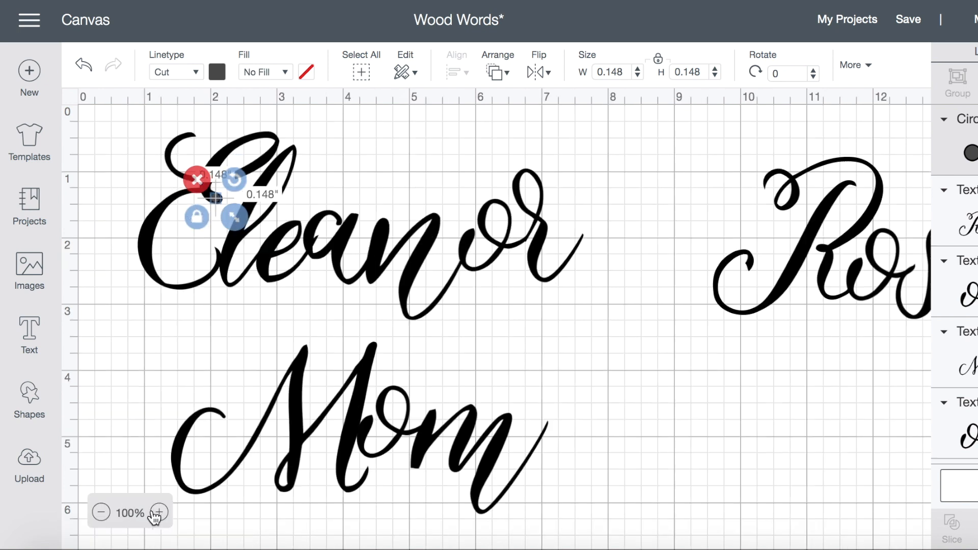
click(177, 318)
click(219, 198)
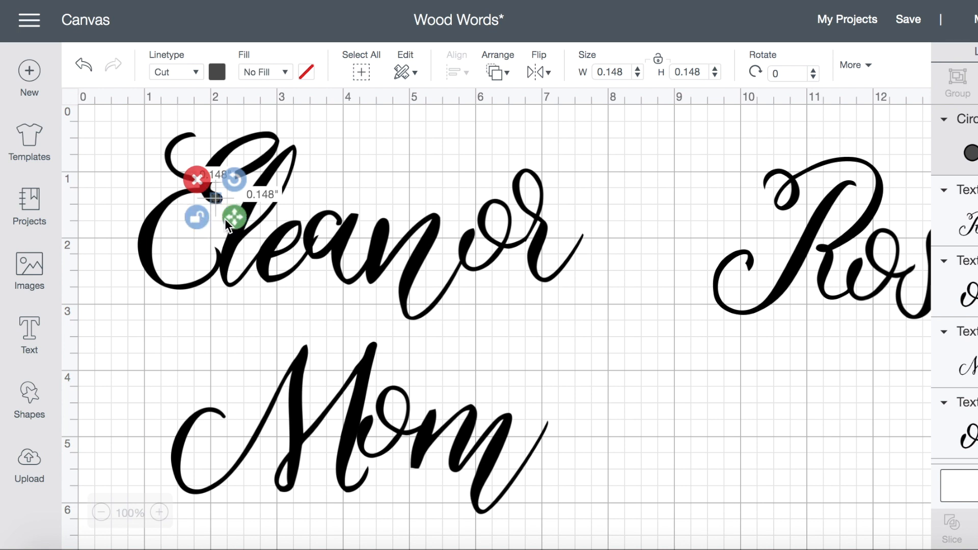
drag(234, 212, 237, 212)
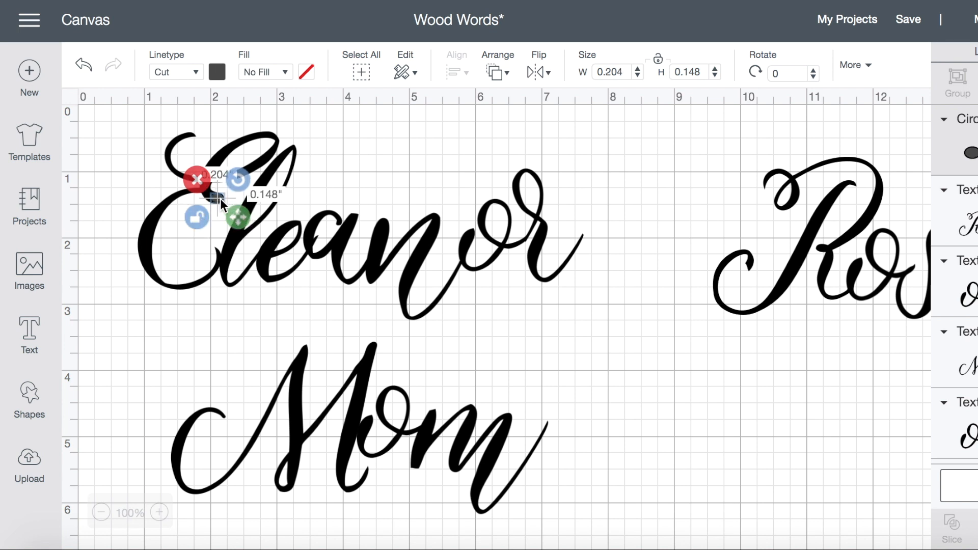
click(382, 171)
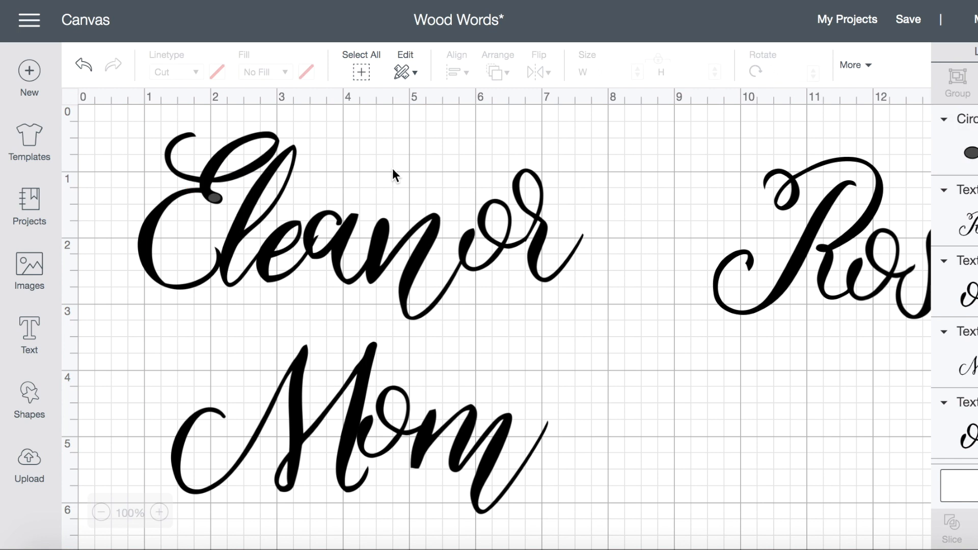
Weld the small ellipse to the opening letters of "Eleanor" to thicken the curl of the "E".
click(214, 199)
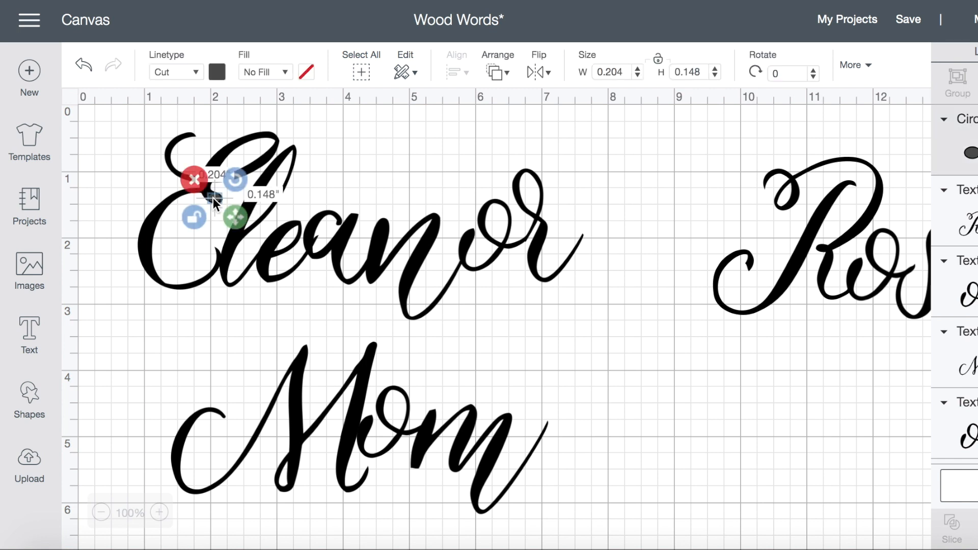
click(275, 153)
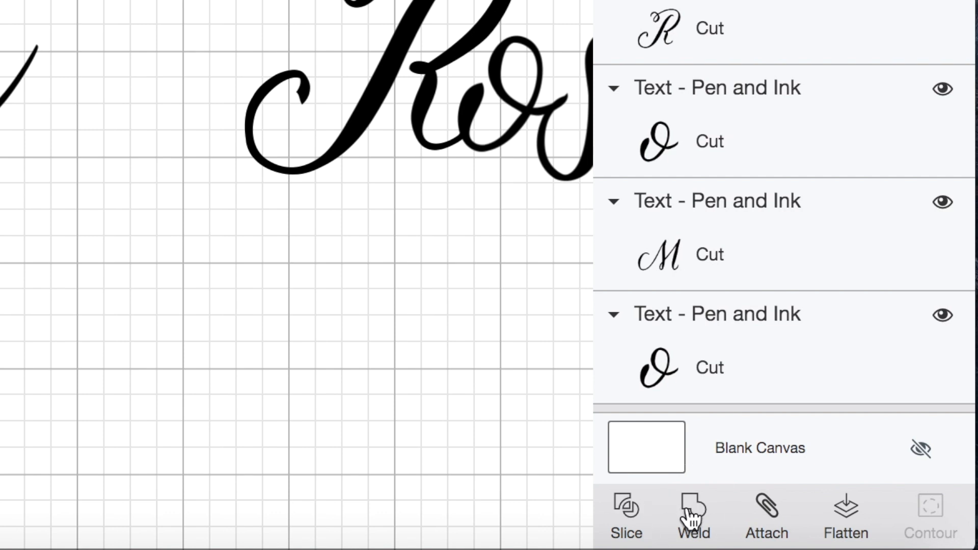
click(685, 505)
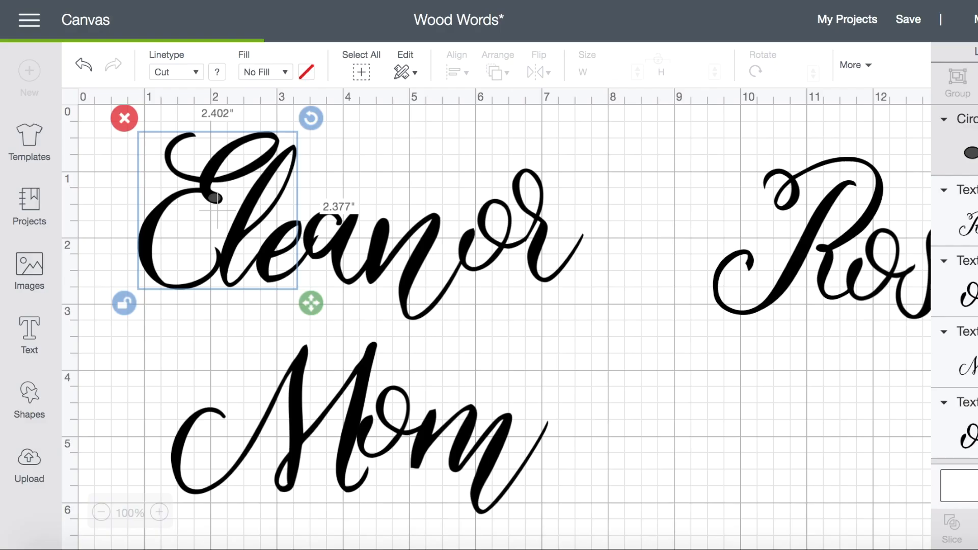
click(680, 350)
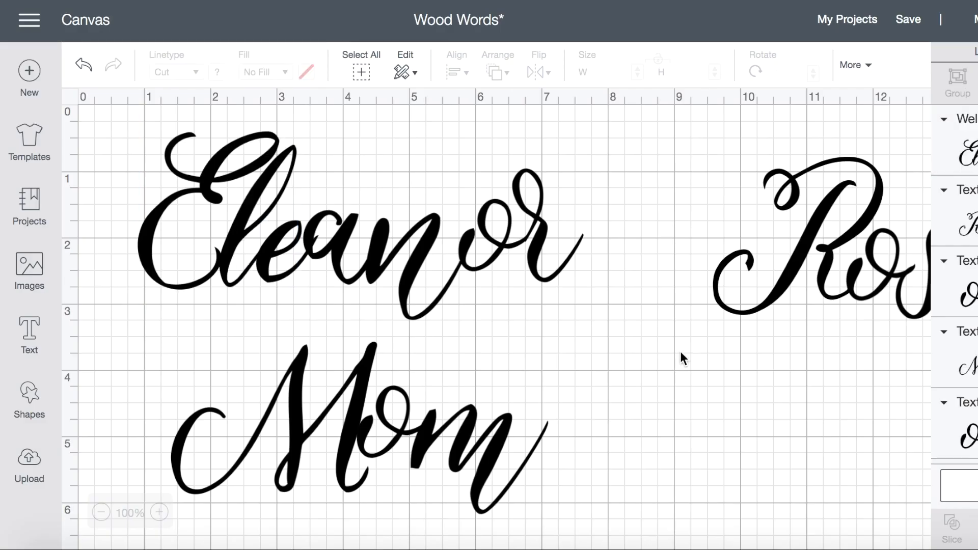
Add separate "ad" and "D" texts in Pen and Ink and position them to spell "Dad" below "Rose".
click(101, 512)
click(29, 335)
text(ad)
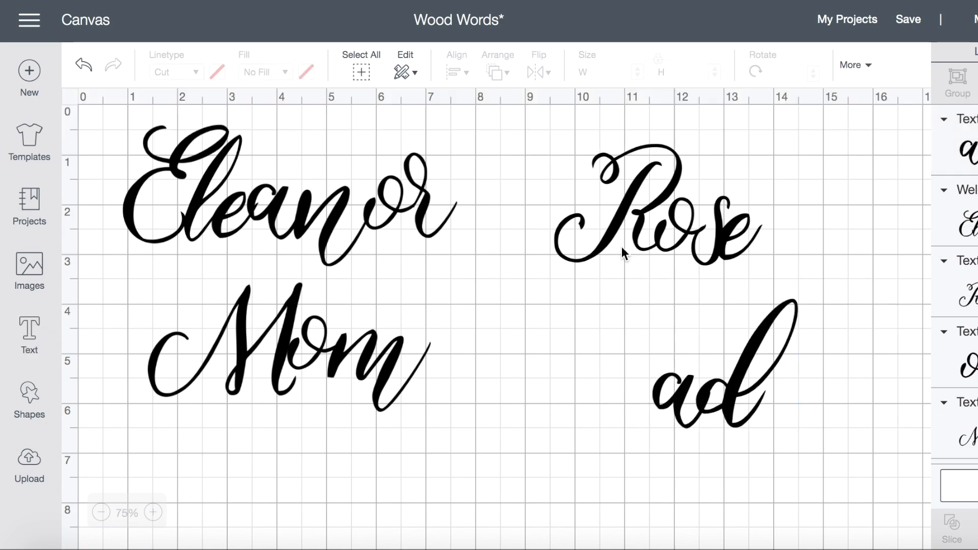
click(29, 334)
text(D)
drag(650, 268, 608, 405)
Add separate "velyn" and "E" texts and position them to spell "Evelyn" below "Dad".
scroll(740, 239, down, 4)
click(29, 335)
text(velyn)
click(567, 396)
drag(763, 207, 634, 344)
click(29, 335)
text(E)
drag(661, 156, 546, 311)
Split the last two letters of "Evelyn" into a separate text, rejoin them and shift the assembled name to the right.
double_click(636, 375)
key(BackSpace)
key(BackSpace)
key(ctrl+v)
scroll(639, 382, down, 4)
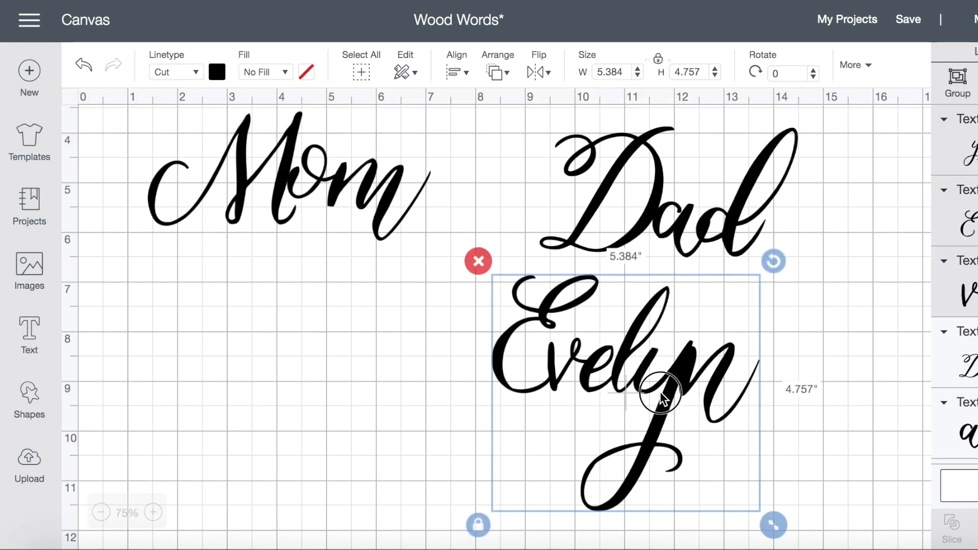
drag(661, 393, 771, 379)
Paste separate "ad" and "e" texts below "Mom" and join them to spell "ade".
key(ctrl+v)
drag(399, 251, 388, 396)
double_click(388, 397)
text(ade)
key(BackSpace)
key(ctrl+v)
text(e)
drag(328, 337, 406, 395)
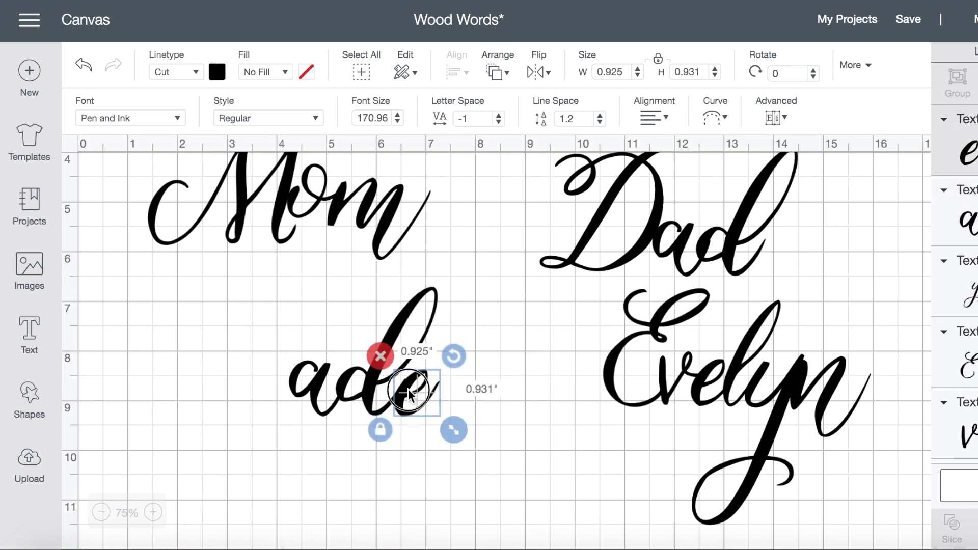
Paste a text copy reading "W" and place it before "ade" to spell "Wade".
key(ctrl+v)
text(W)
drag(254, 227, 234, 368)
click(309, 512)
Paste a text copy below "Wade" and change it to "rand".
scroll(310, 512, down, 4)
right_click(394, 149)
click(396, 238)
text(rand)
Add "ma" after "rand" and a capital "G" before it to spell "Grandma".
right_click(368, 392)
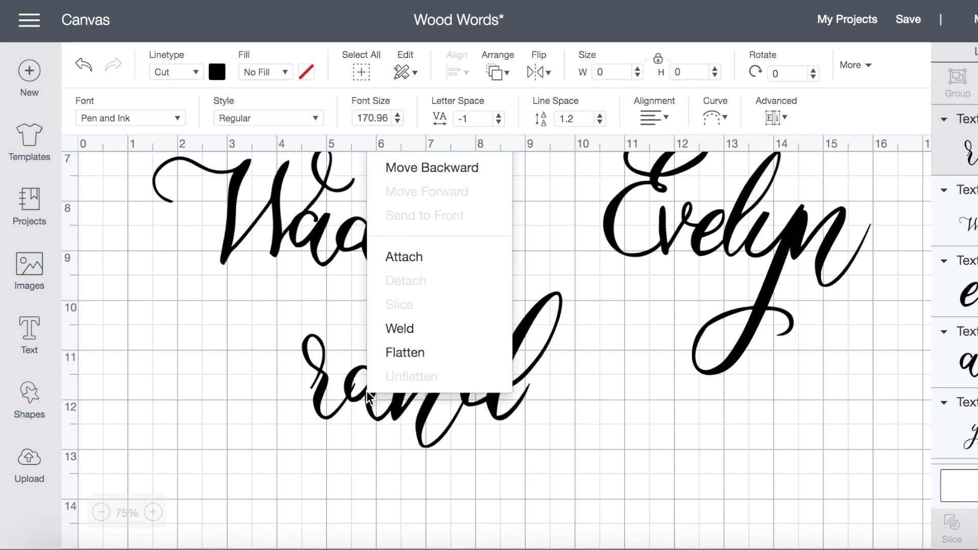
scroll(368, 392, up, 3)
click(415, 217)
text(ma)
drag(410, 360, 546, 325)
click(38, 334)
text(G)
scroll(437, 397, up, 7)
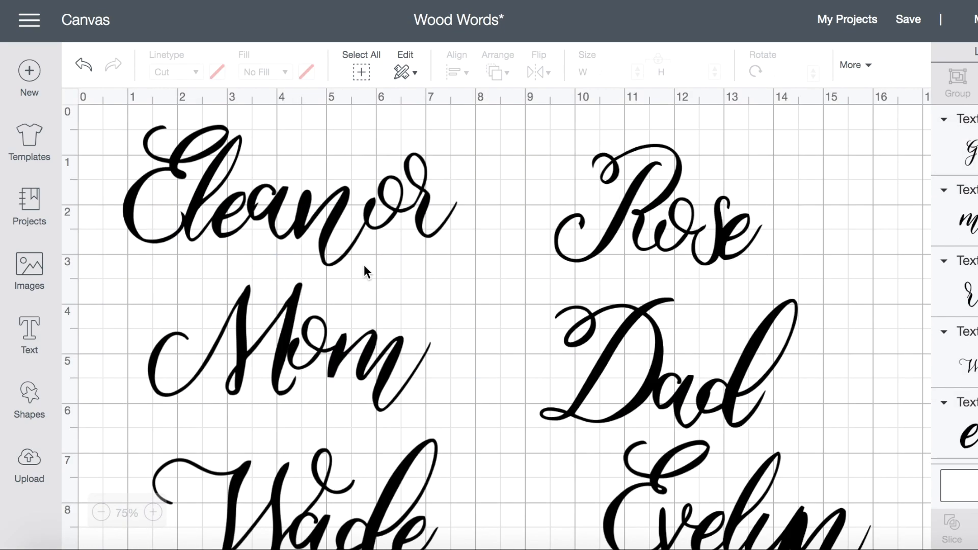
Weld the pieces of "Eleanor" into one shape and do the same for "Rose".
drag(99, 116, 471, 275)
click(976, 526)
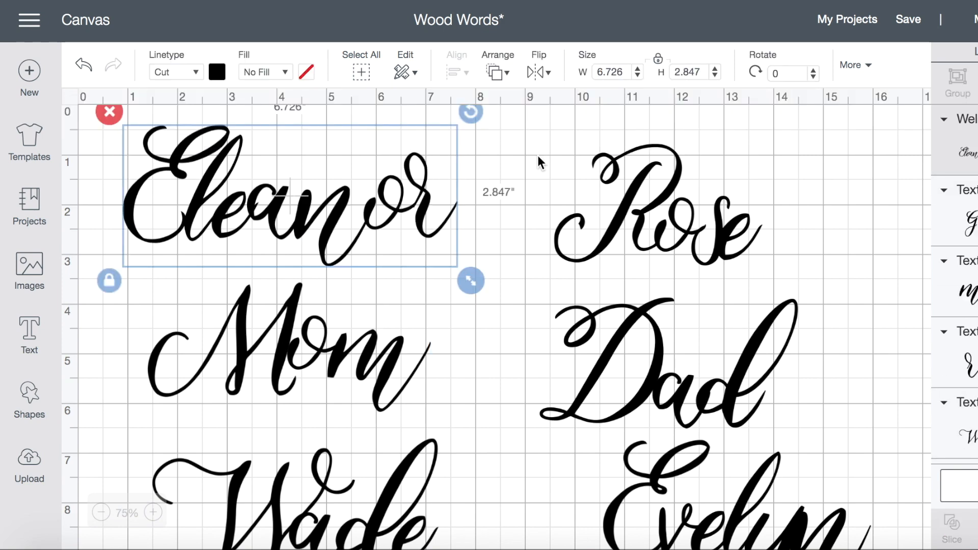
drag(535, 205, 805, 254)
click(976, 526)
Reposition the welded "Rose" and set its height to 2.8 in.
drag(724, 227, 746, 209)
double_click(699, 72)
text(2.8)
key(Return)
Weld "Mom" and "Dad" into one shape each and move "Dad" slightly up and to the left.
drag(130, 305, 433, 387)
click(976, 526)
drag(514, 316, 795, 402)
click(975, 526)
drag(756, 380, 726, 349)
Weld the letters of "Evelyn" into one shape and reposition it below "Dad".
scroll(727, 350, down, 3)
drag(559, 308, 717, 336)
scroll(717, 336, down, 1)
drag(837, 461, 831, 456)
drag(713, 311, 787, 315)
Weld the letters of "Wade" and "Grandma" into one shape each.
drag(125, 214, 446, 357)
click(976, 527)
drag(168, 372, 657, 527)
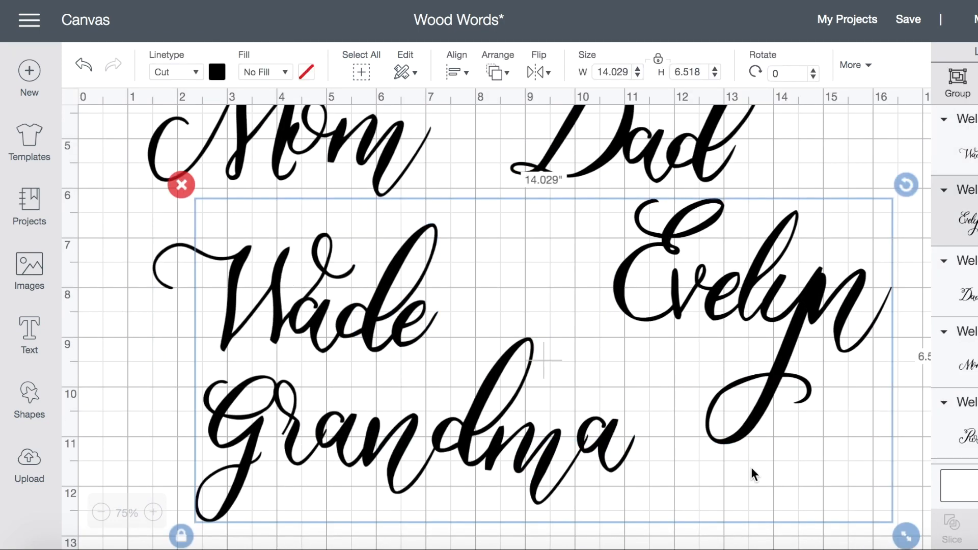
scroll(661, 492, down, 3)
scroll(359, 277, up, 4)
scroll(359, 277, down, 3)
Insert another circle and move it into the open area between the two columns of words.
click(153, 512)
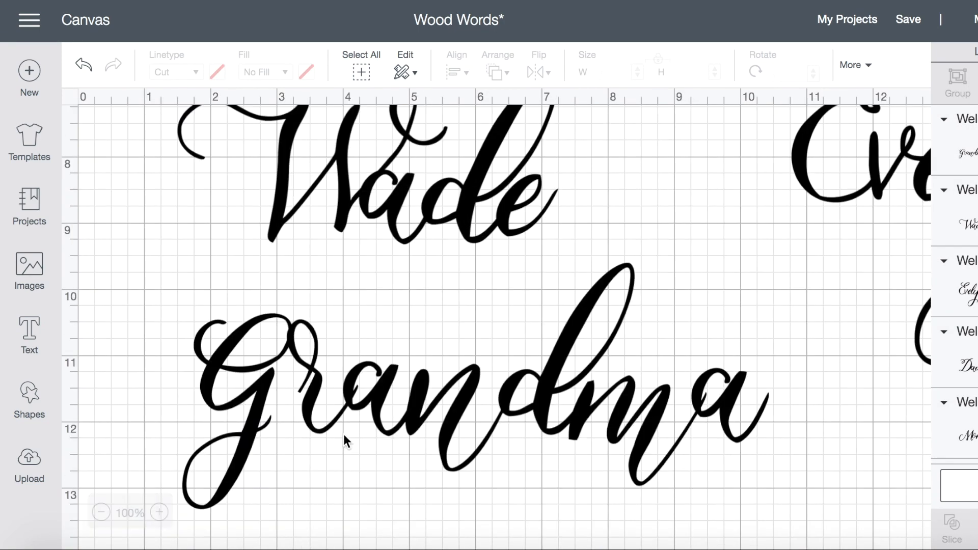
scroll(343, 434, right, 3)
scroll(343, 434, down, 2)
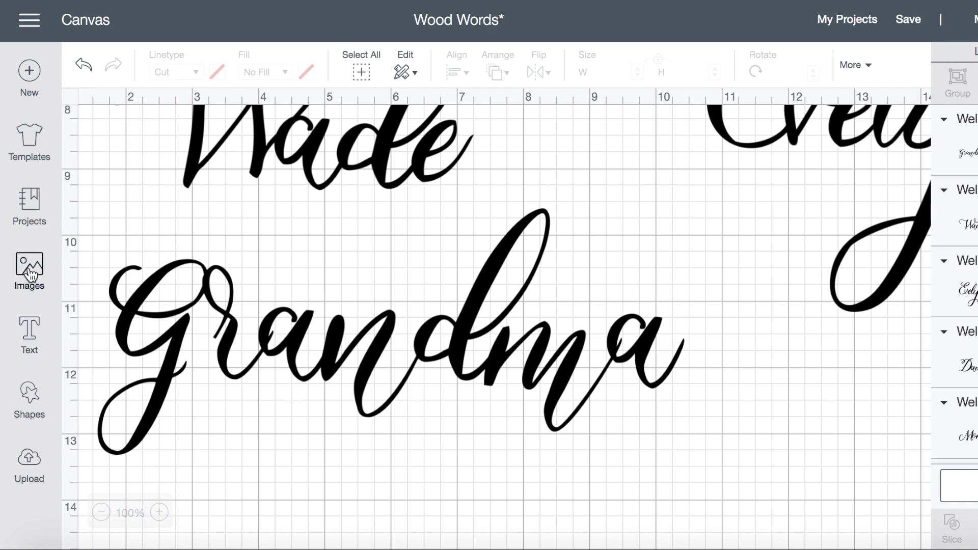
click(31, 393)
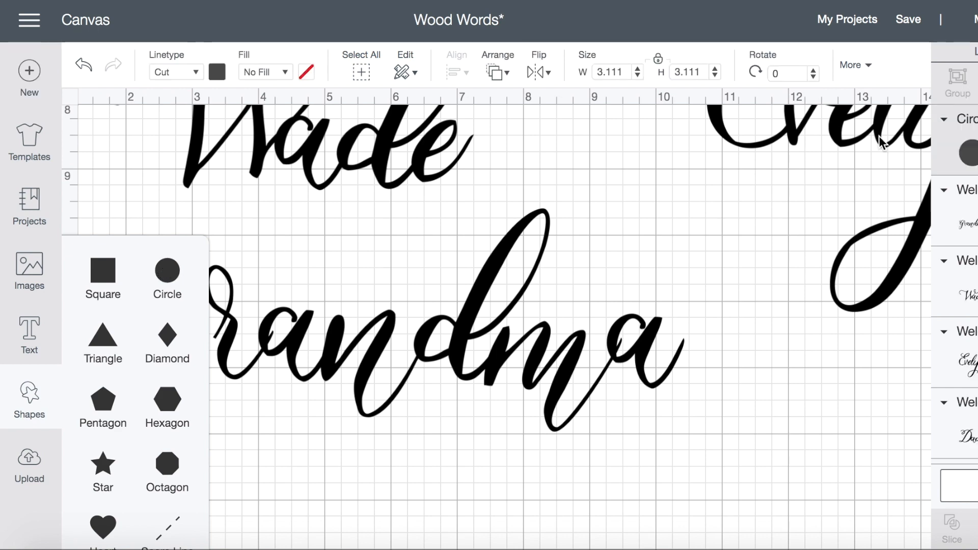
scroll(355, 273, up, 10)
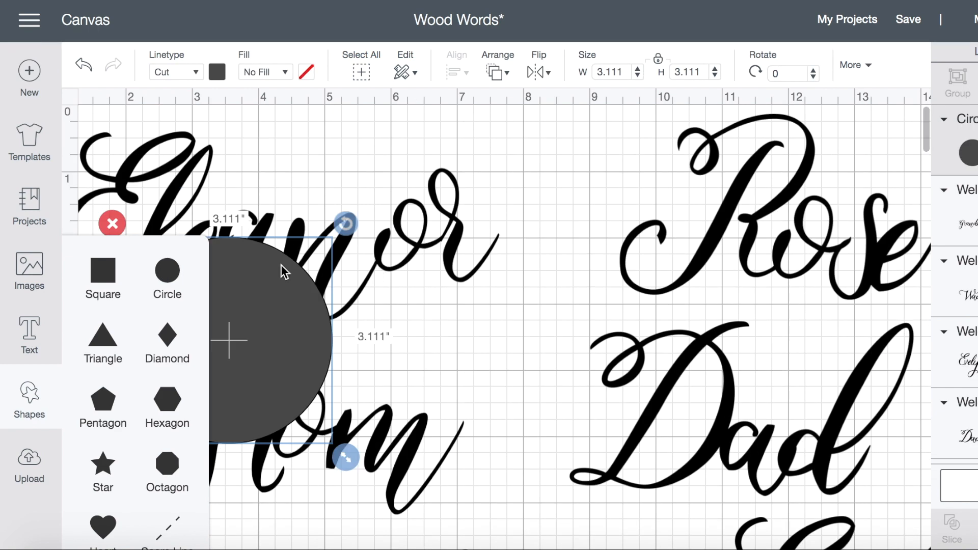
drag(283, 298, 586, 434)
scroll(586, 435, down, 9)
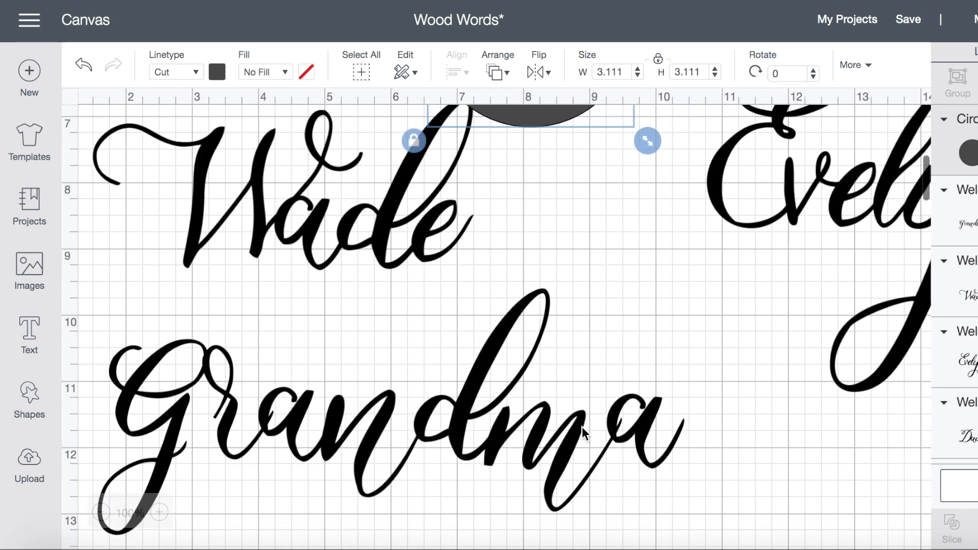
Move the circle down to the word "Grandma" and shrink it to about 0.35 in wide.
drag(536, 115, 500, 367)
scroll(500, 366, down, 4)
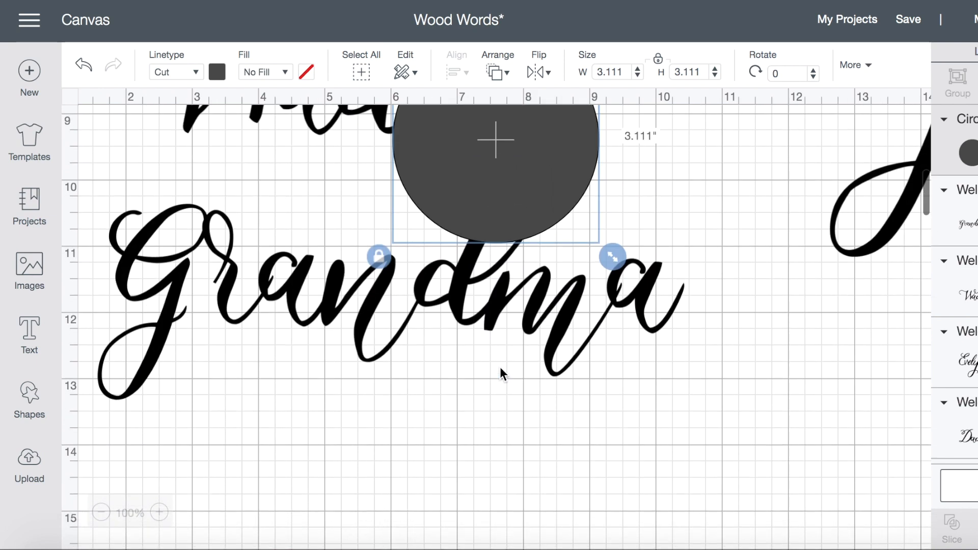
drag(511, 150, 410, 340)
drag(515, 411, 340, 288)
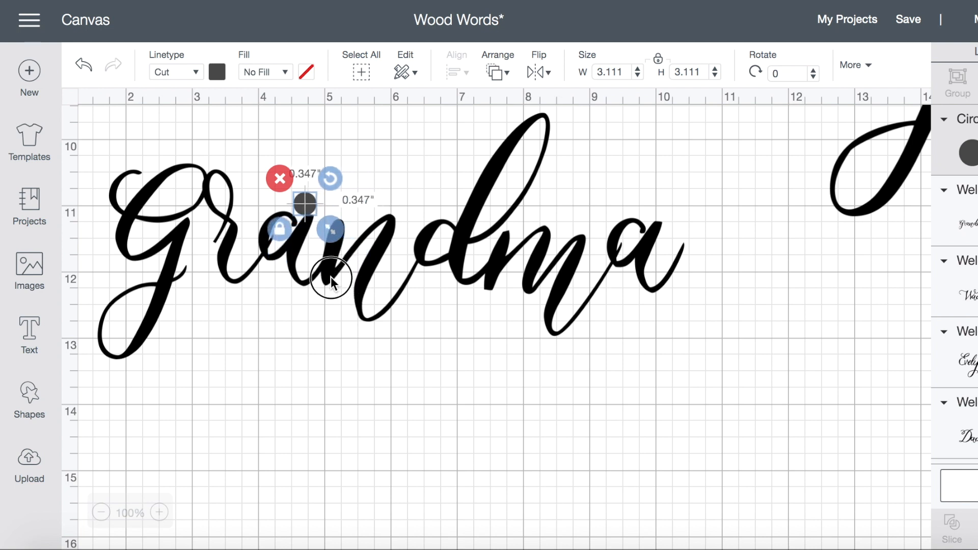
Stretch the circle into an oval about 0.17 by 0.33 in, tilted slightly to fit the opening of the first "a" in "Grandma".
drag(306, 203, 292, 264)
drag(293, 217, 298, 214)
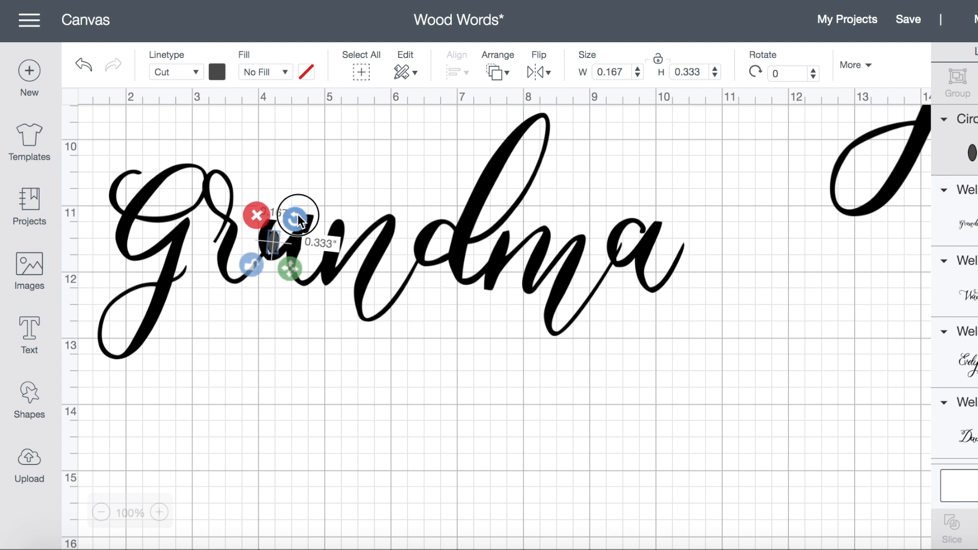
click(296, 376)
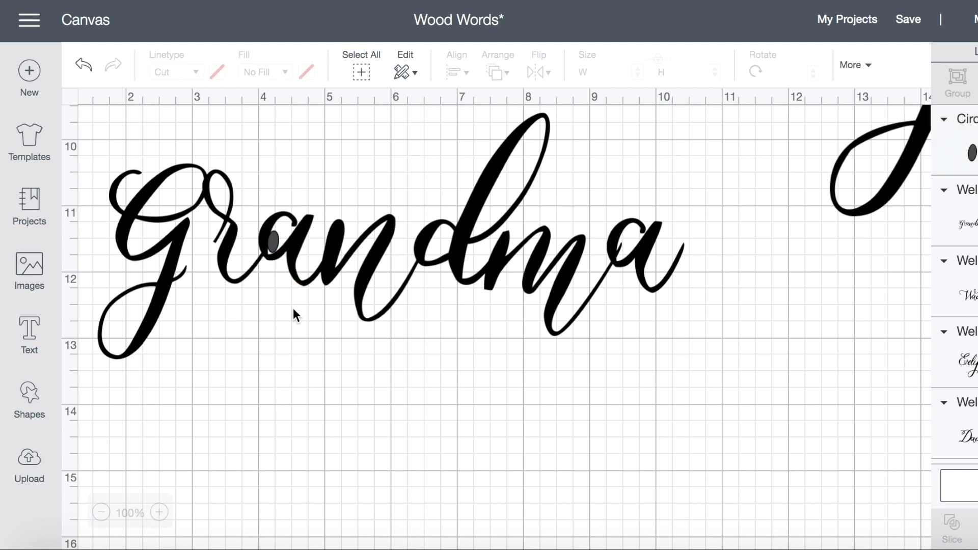
click(273, 236)
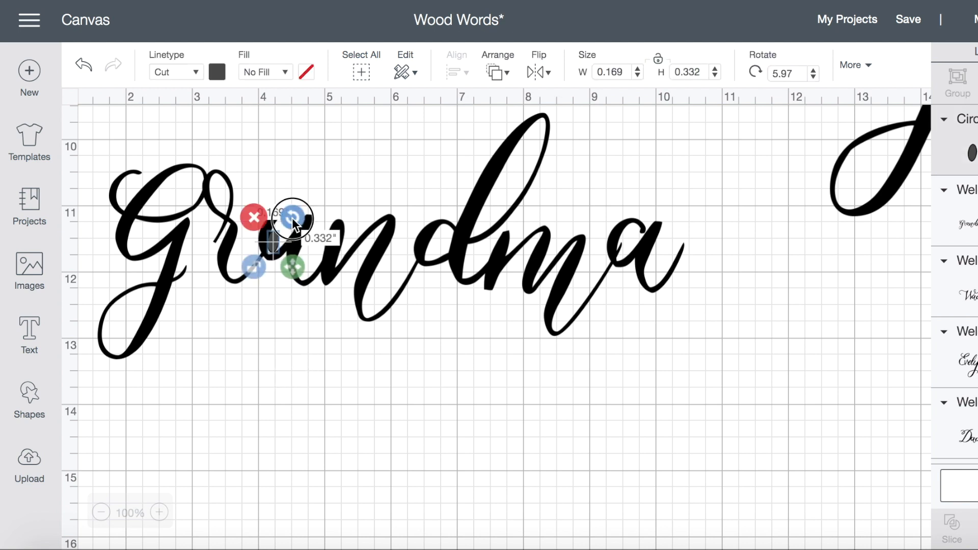
click(270, 378)
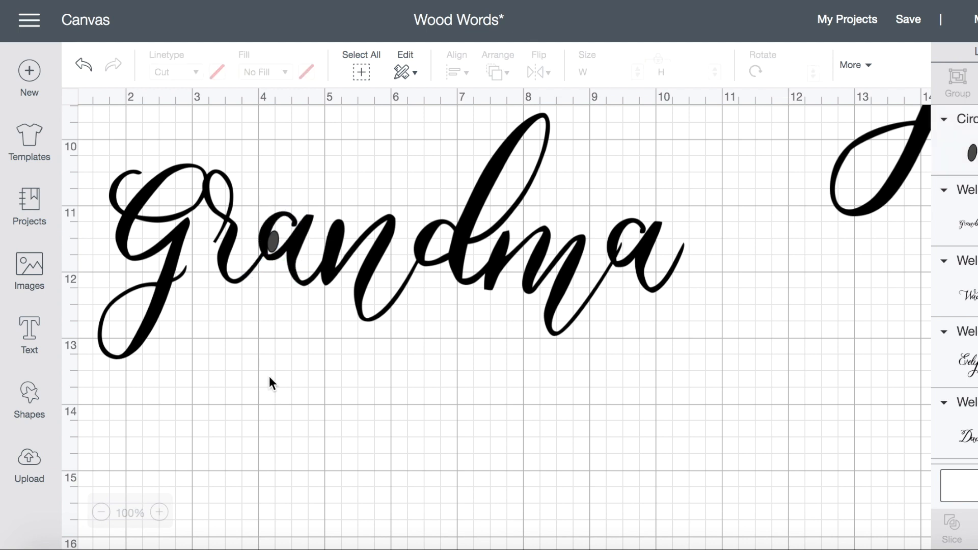
Slice the small oval out of the word "Grandma".
click(276, 235)
click(329, 273)
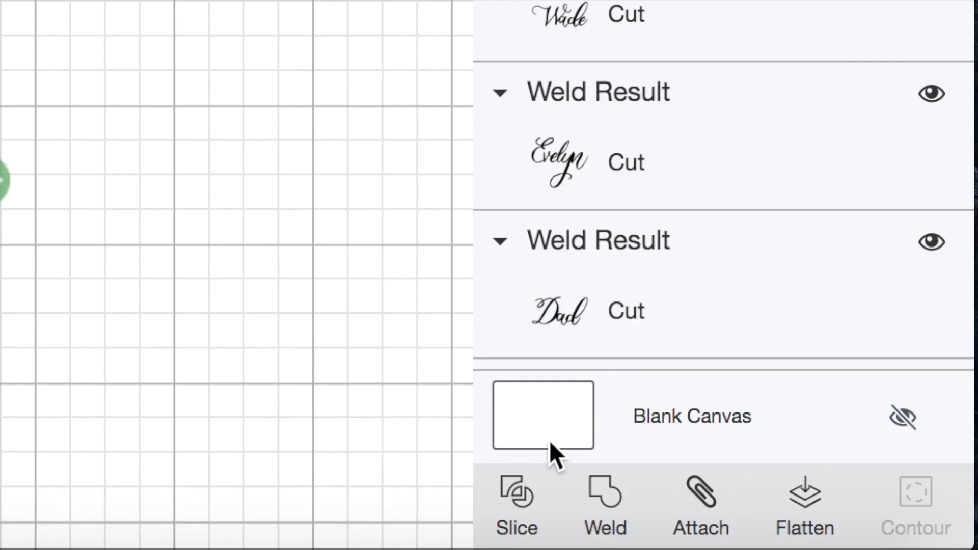
click(516, 498)
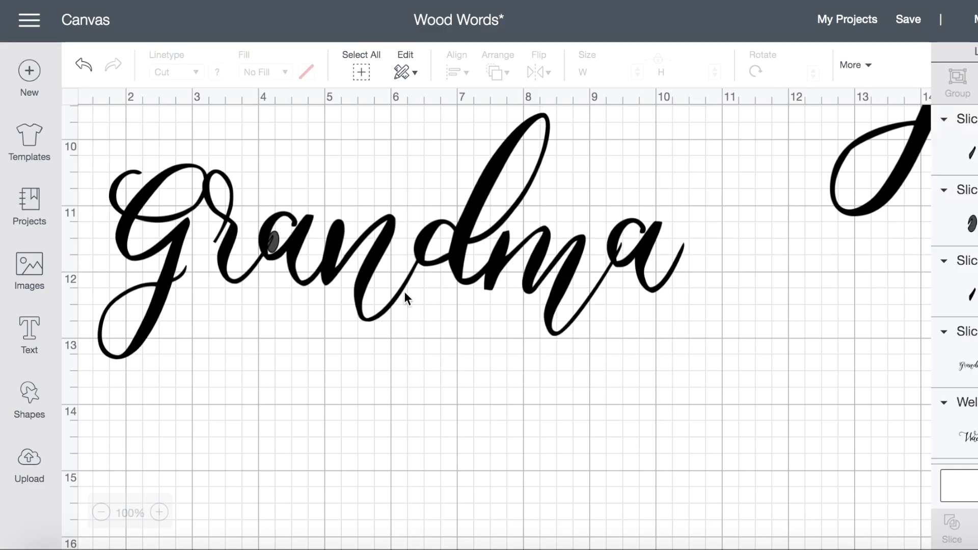
Pull the sliced oval pieces out of the first "a" in "Grandma" and delete them.
click(274, 265)
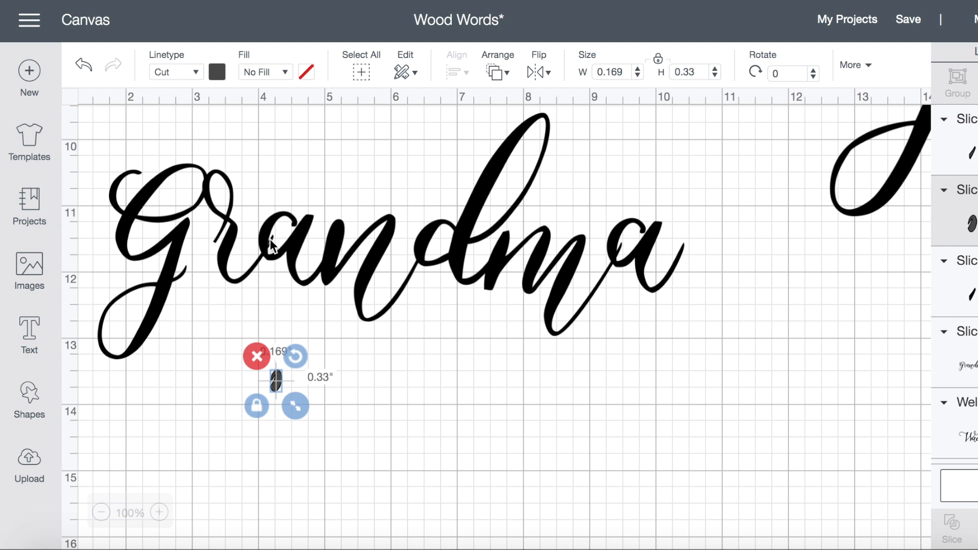
click(278, 378)
drag(270, 240, 280, 426)
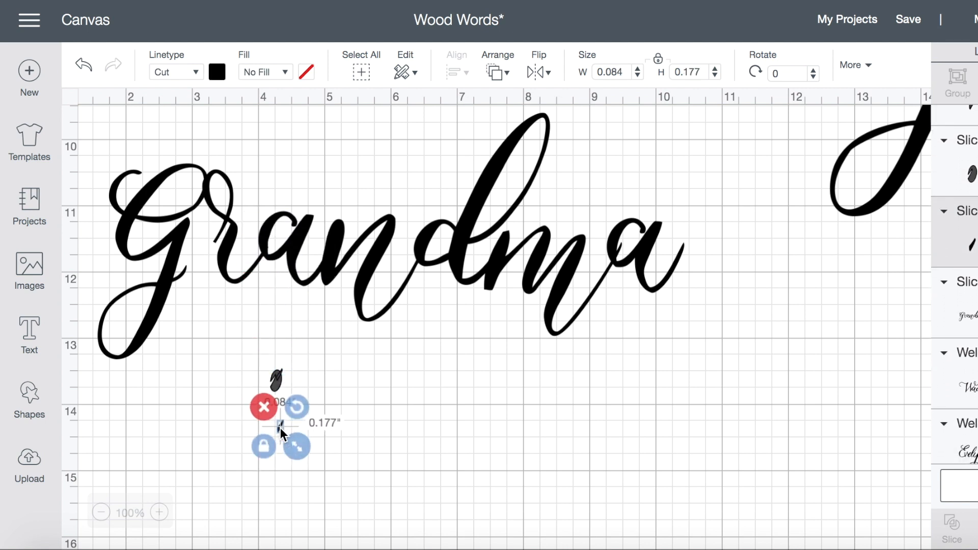
click(202, 393)
drag(235, 360, 322, 473)
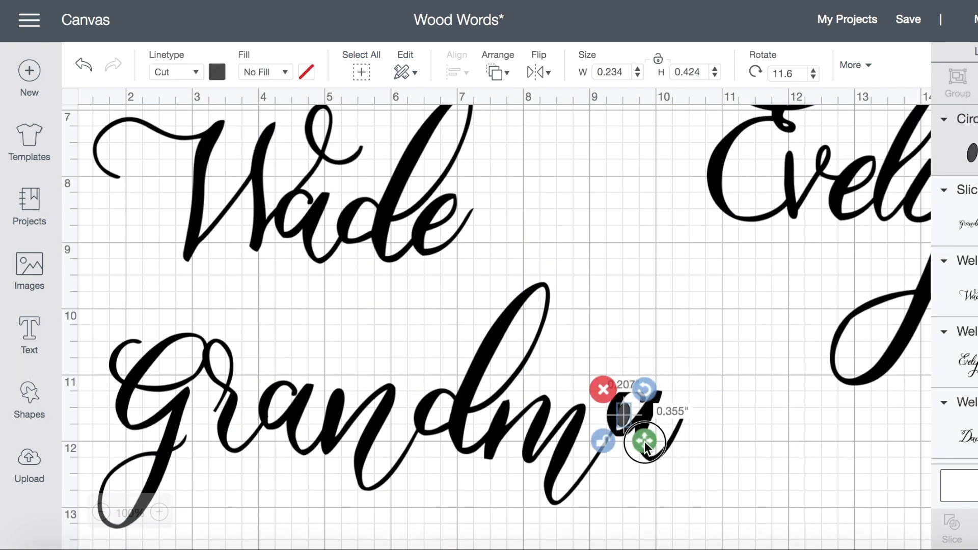
Slice a tilted oval out of the last "a" in "Grandma" and another small oval out of "Evelyn".
click(573, 423)
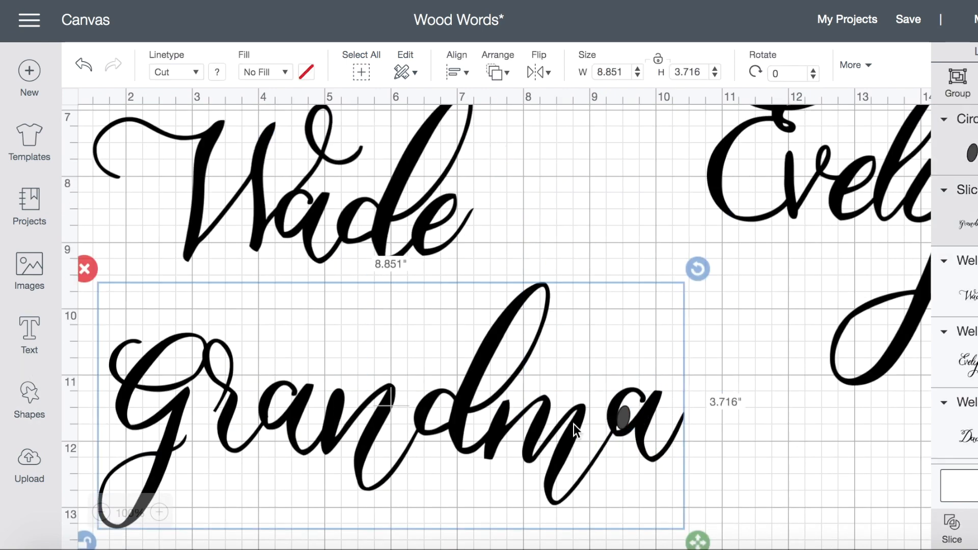
drag(574, 424, 626, 264)
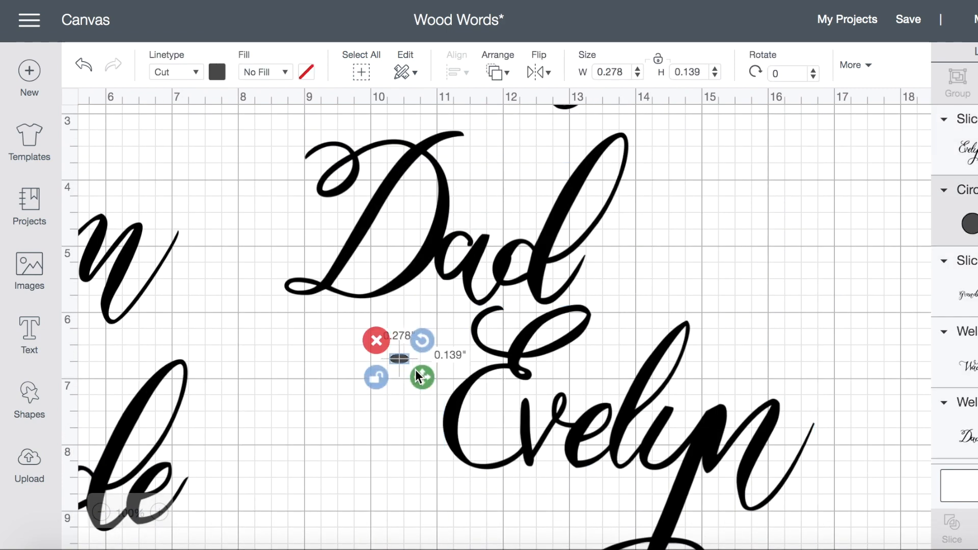
drag(382, 350, 719, 441)
click(762, 245)
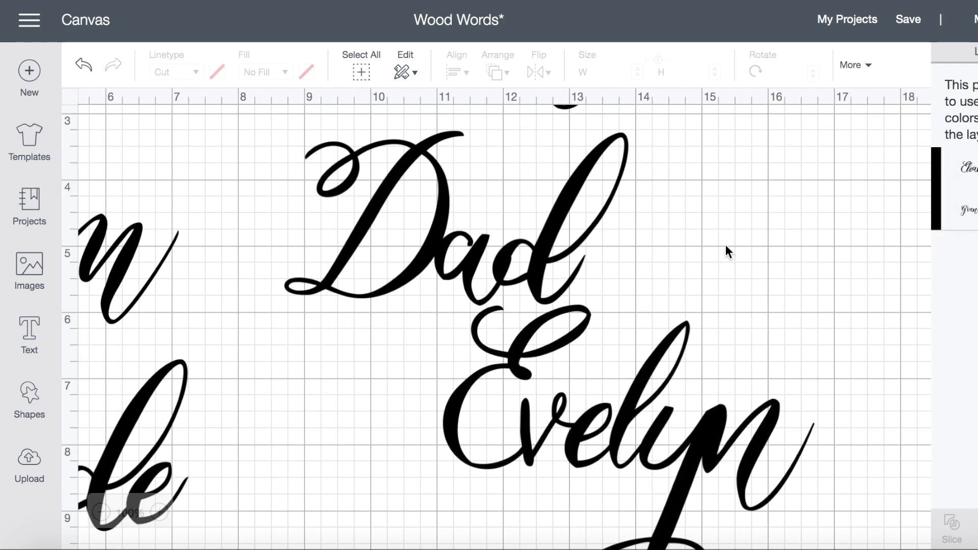
Move "Eleanor" down over "Mom" to about X 0.807 in, Y 1.824 in, clear of its sliced-out oval.
scroll(178, 312, up, 5)
scroll(178, 311, left, 8)
drag(396, 311, 380, 326)
click(341, 243)
drag(356, 282, 341, 438)
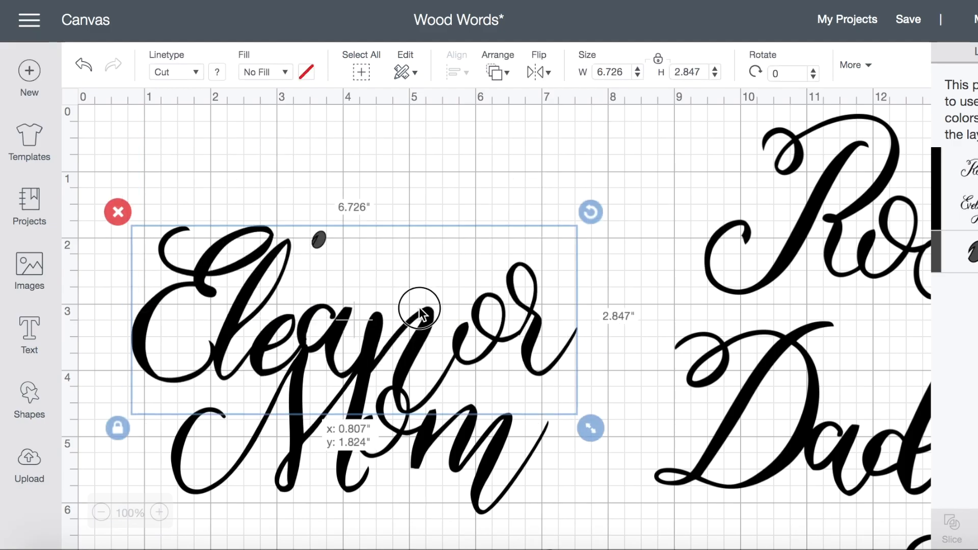
Send the project to the mat preview and place "Grandma" at the top of the first mat with "Evelyn" below it.
click(974, 19)
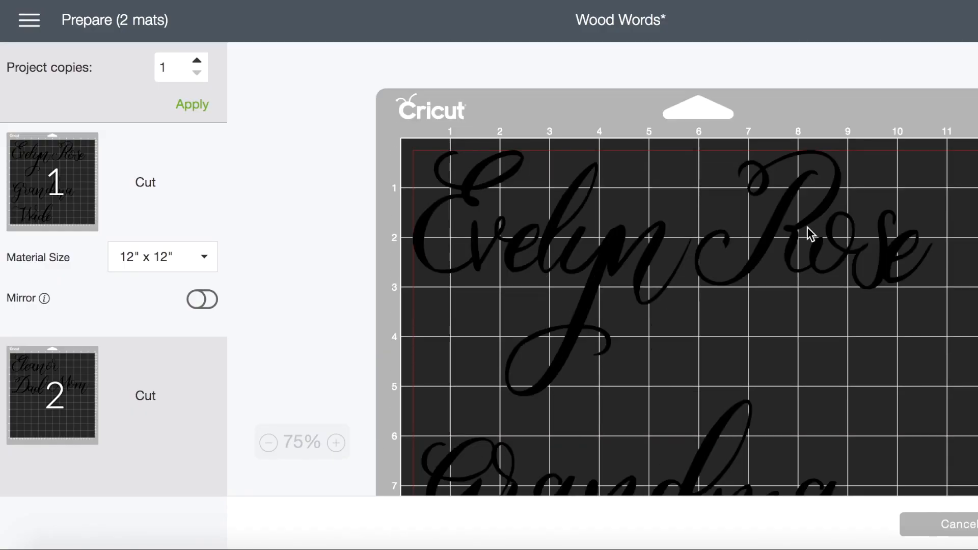
drag(564, 492, 594, 290)
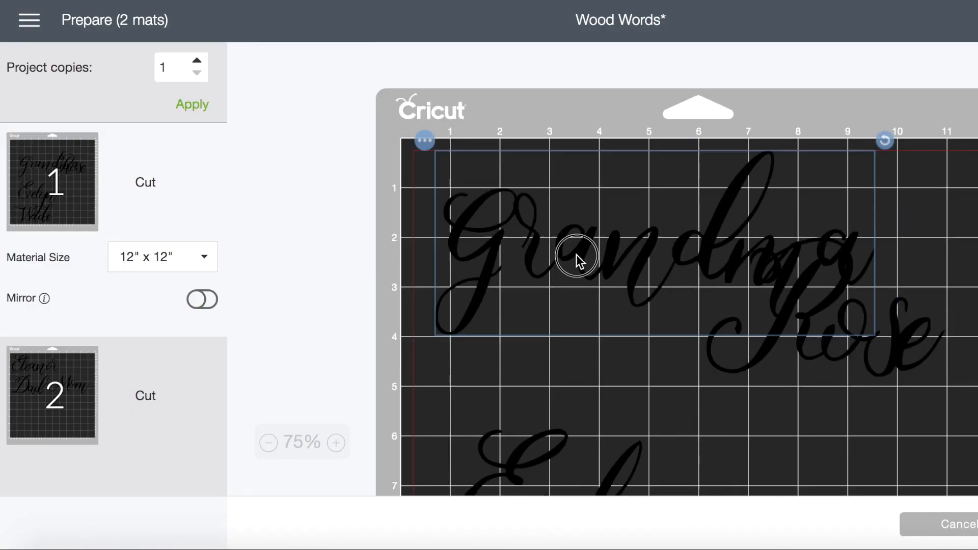
scroll(636, 305, down, 2)
drag(662, 396, 609, 277)
scroll(611, 306, down, 4)
drag(534, 383, 532, 356)
Turn "Evelyn" and "Rose" upside down on the first mat, nest them side by side below "Grandma", and place "Wade" beneath them.
drag(888, 158, 629, 320)
scroll(668, 259, up, 2)
click(668, 260)
drag(765, 120, 467, 386)
drag(798, 318, 823, 196)
scroll(713, 306, down, 2)
drag(583, 400, 741, 393)
click(550, 150)
scroll(549, 151, up, 3)
click(798, 295)
scroll(815, 398, up, 2)
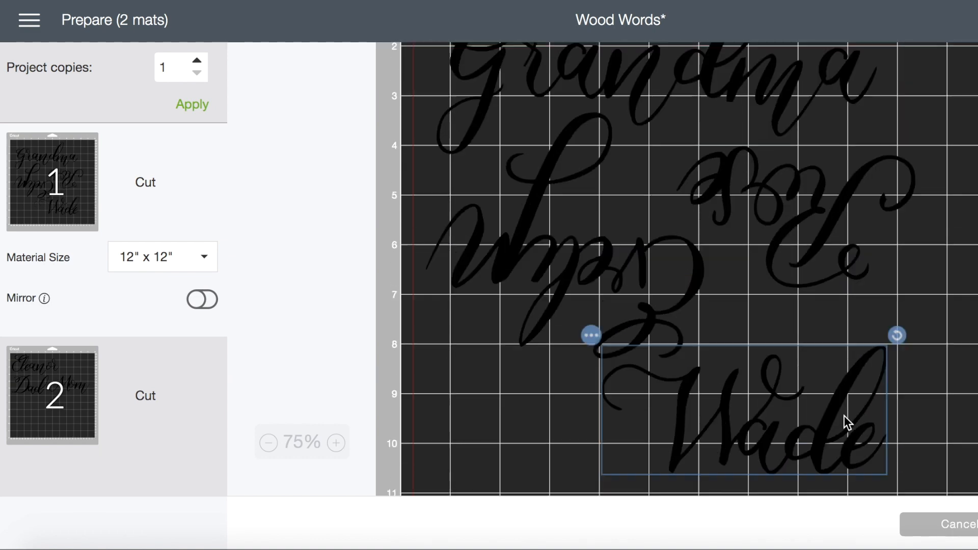
Set the first mat's material size to 11" x 11" and rearrange its words to fit.
click(162, 257)
click(146, 285)
scroll(567, 251, down, 5)
drag(694, 255, 729, 331)
scroll(728, 305, up, 3)
drag(611, 168, 614, 215)
Reposition the words on the second and third mats to fit the material.
click(52, 395)
scroll(662, 305, down, 5)
drag(672, 245, 707, 316)
scroll(662, 255, up, 3)
drag(565, 229, 698, 285)
click(52, 479)
drag(555, 209, 629, 254)
Continue to the cutting stage, search all materials for "basswood" and apply it as the cutting material.
click(975, 524)
click(835, 132)
click(818, 109)
text(basswood)
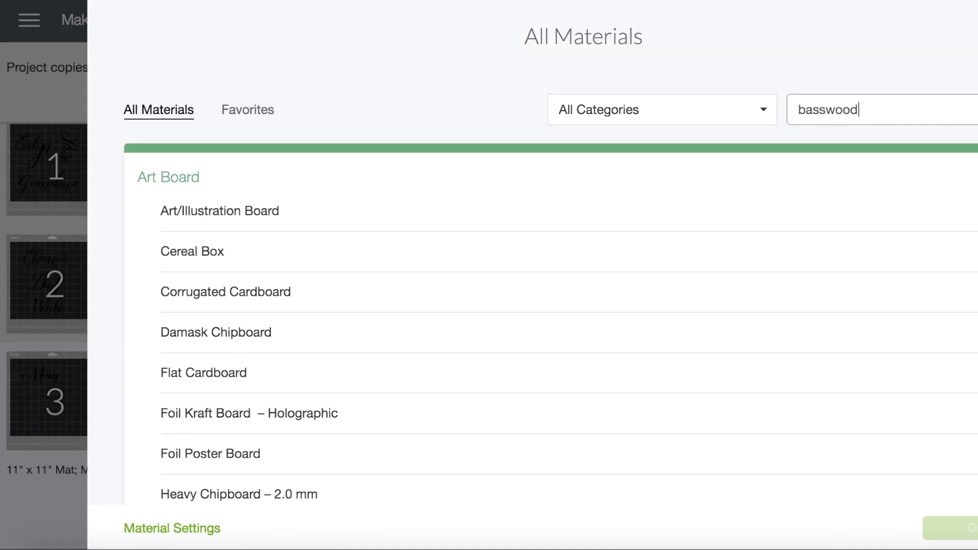
click(229, 212)
click(947, 528)
scroll(833, 396, down, 5)
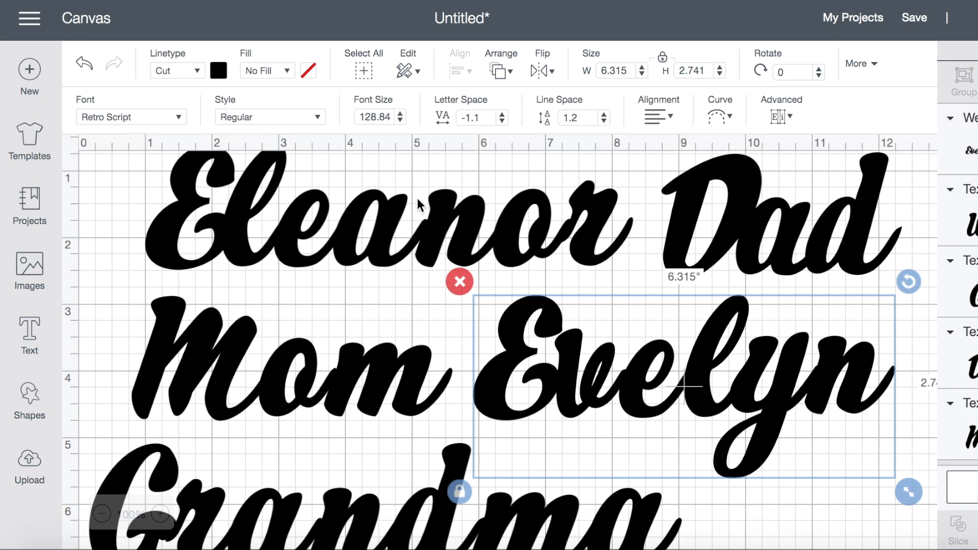
Move the Retro Script word "Eleanor" about half an inch left, away from "Dad".
click(415, 203)
drag(414, 199, 383, 201)
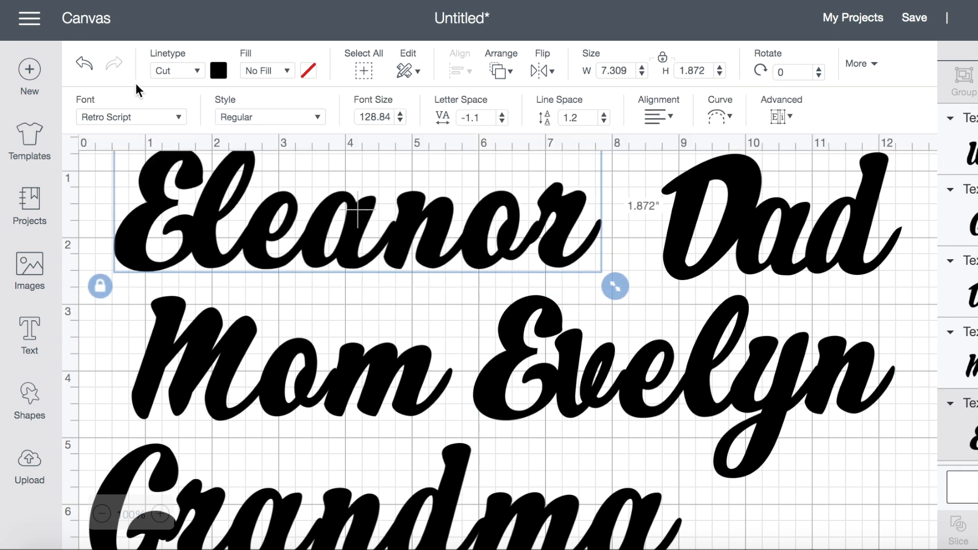
Search the Cricut fonts for "script" and compare the letter thickness and style of the available script fonts.
click(178, 118)
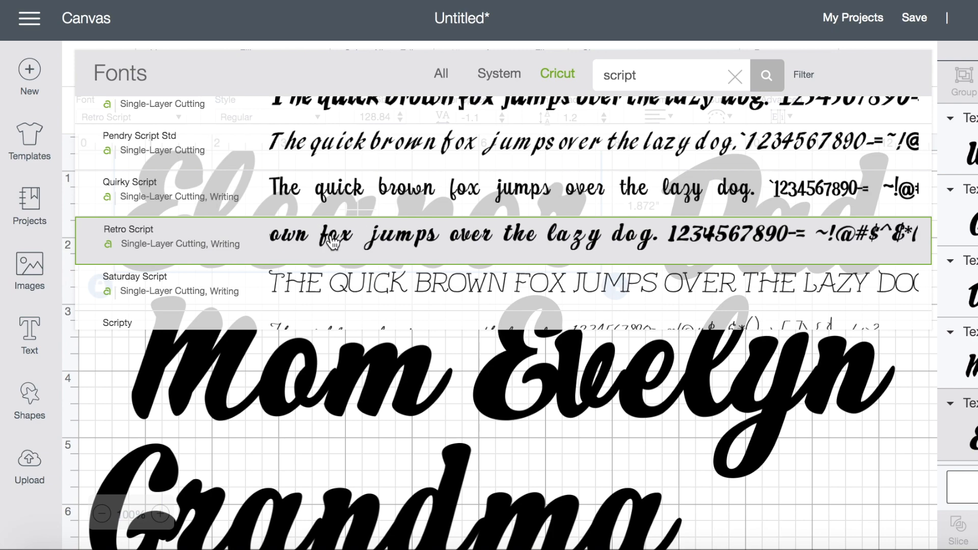
scroll(359, 249, down, 5)
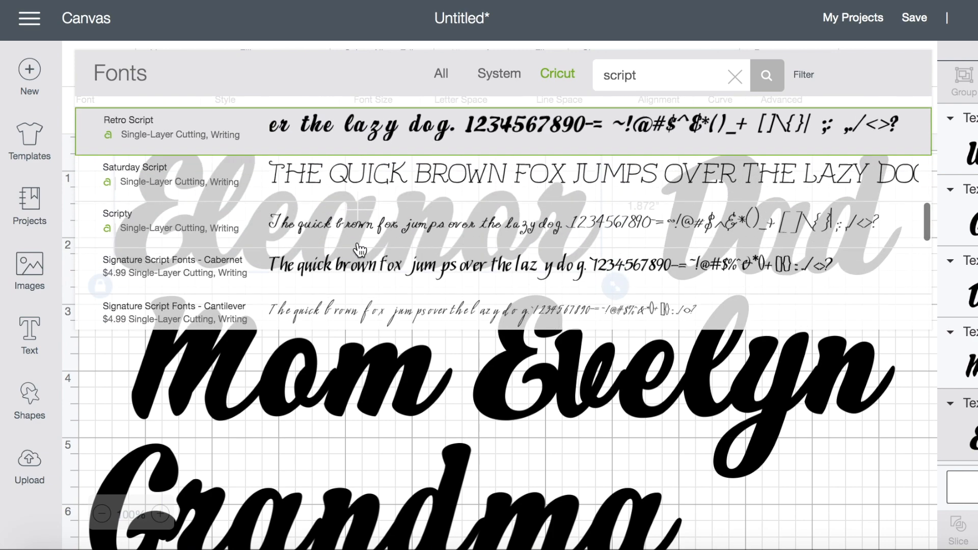
scroll(360, 249, up, 2)
scroll(359, 250, up, 5)
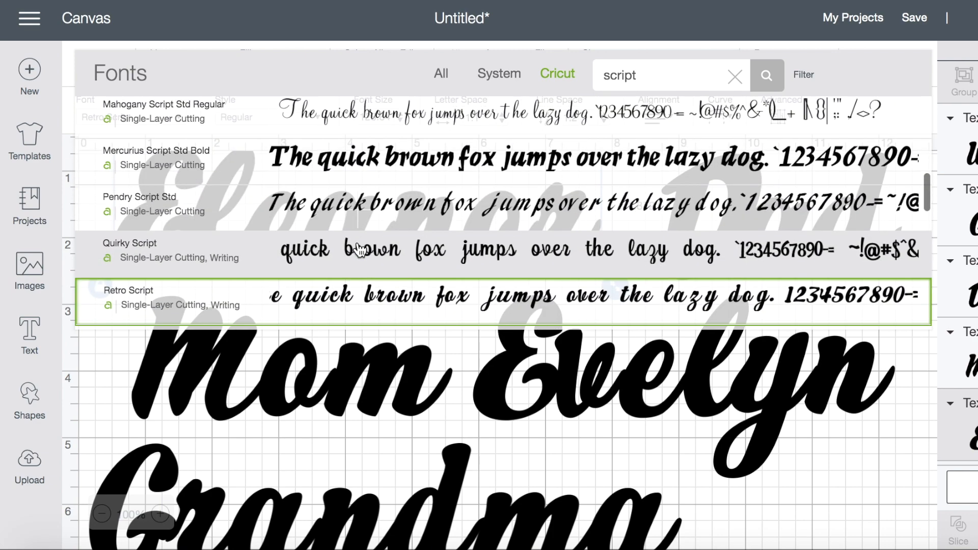
scroll(360, 250, up, 6)
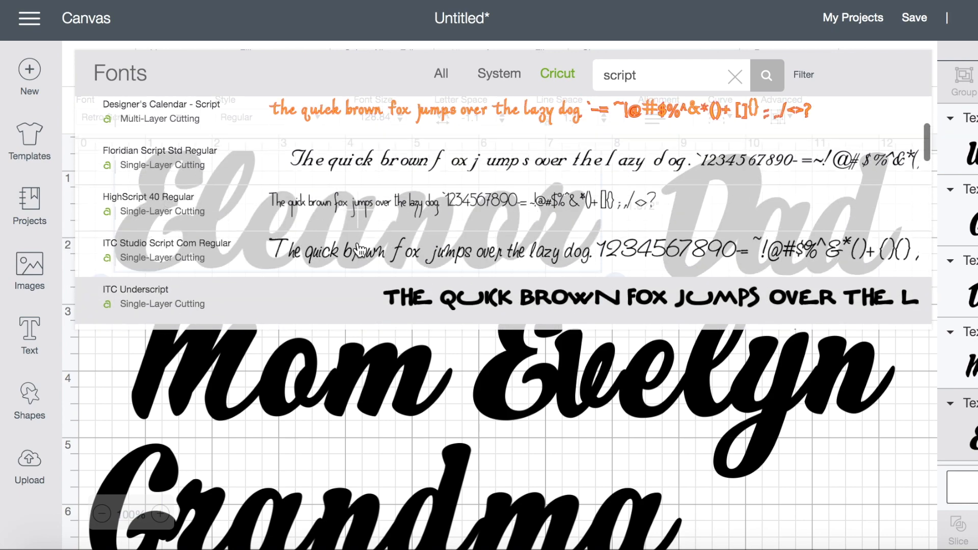
scroll(359, 250, up, 1)
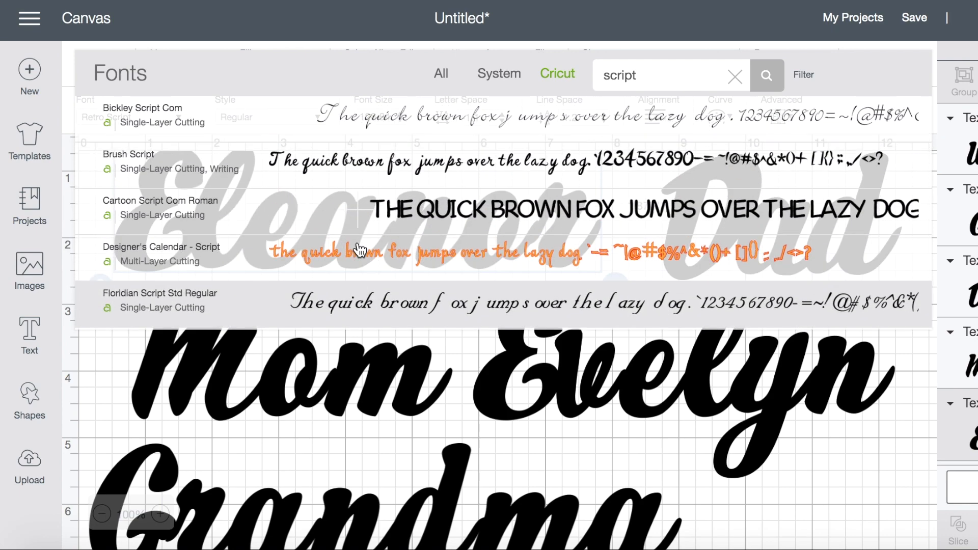
scroll(359, 250, down, 4)
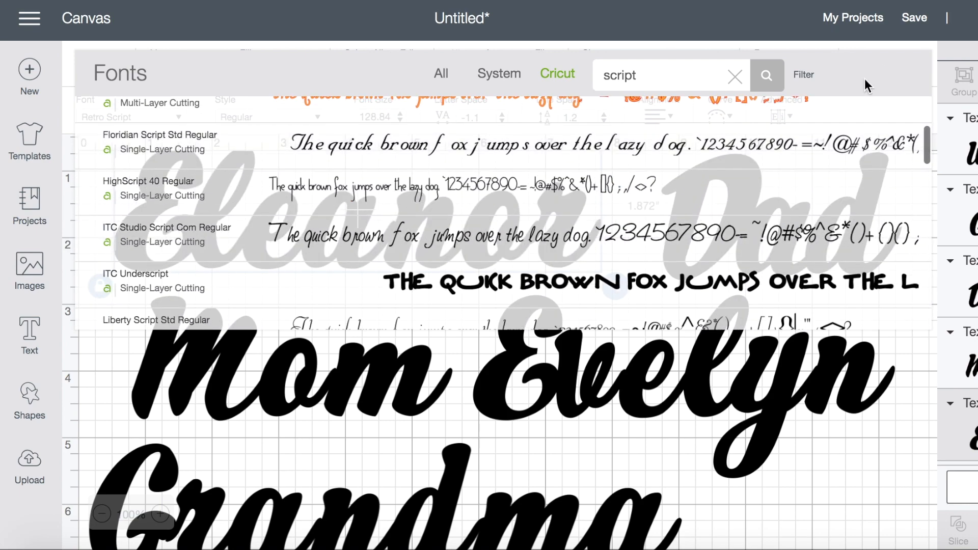
click(655, 377)
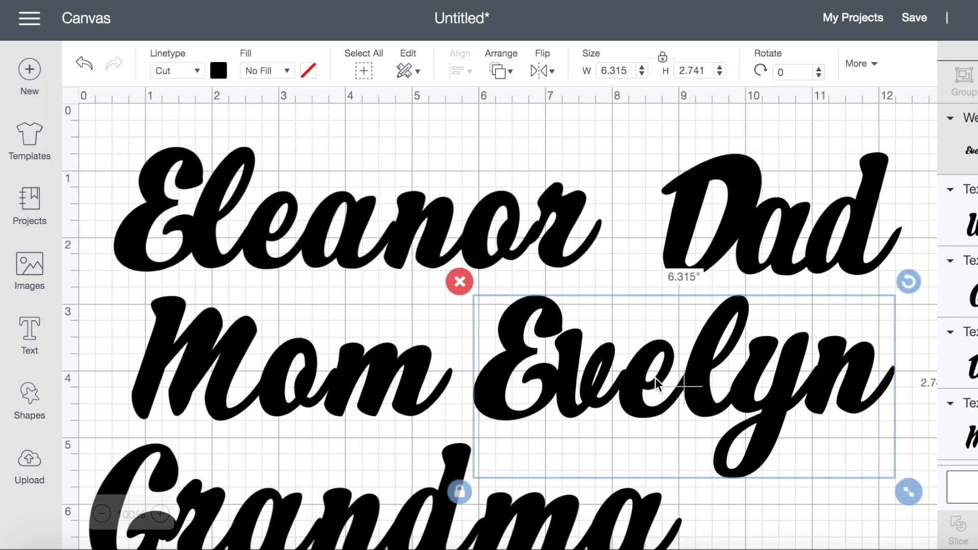
scroll(655, 377, down, 3)
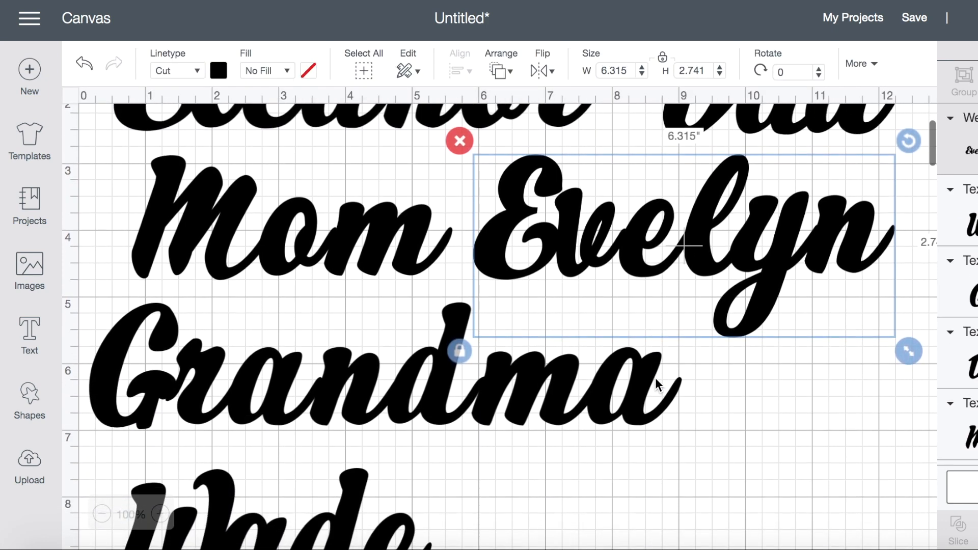
scroll(655, 377, up, 4)
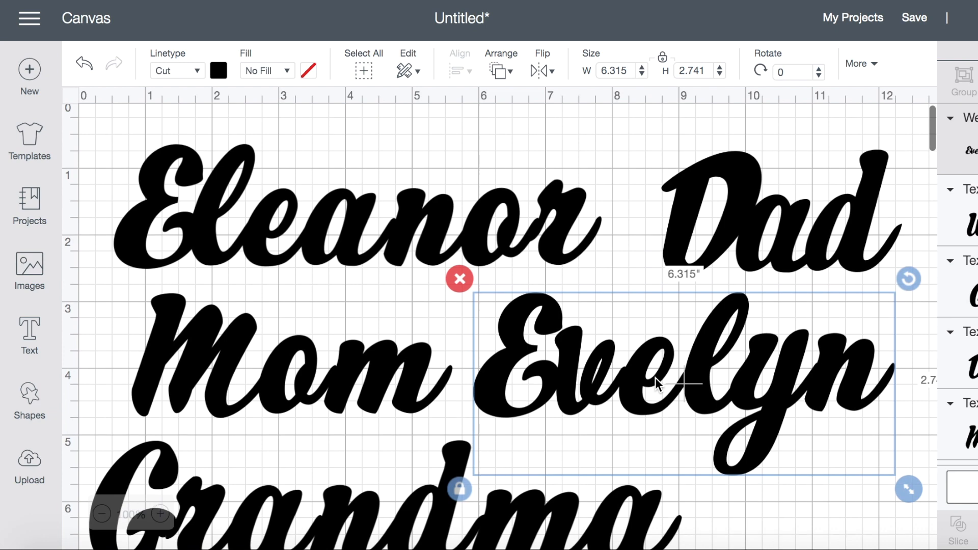
scroll(655, 377, down, 3)
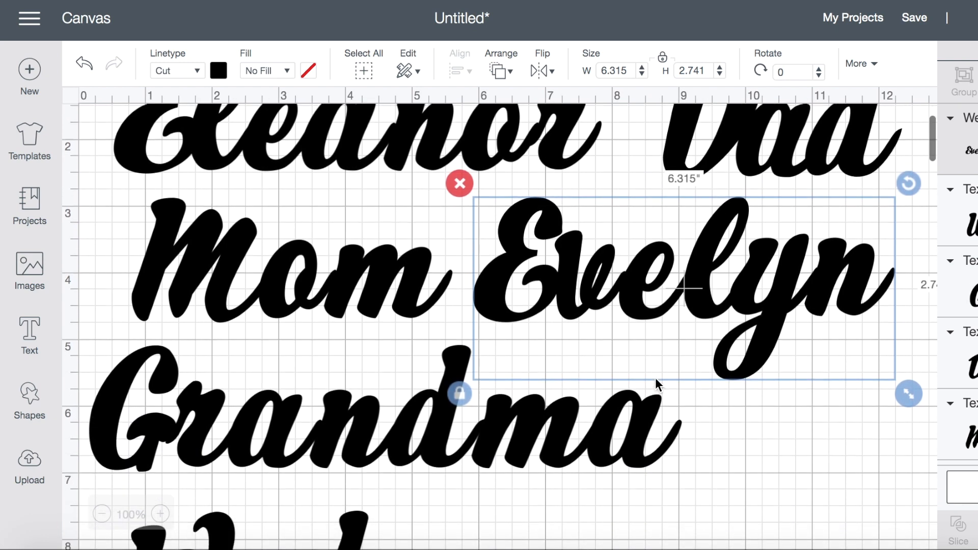
Insert a circle, shape it into a narrow tilted oval over the opening of the "v" in "Evelyn", and select it together with the word.
click(567, 374)
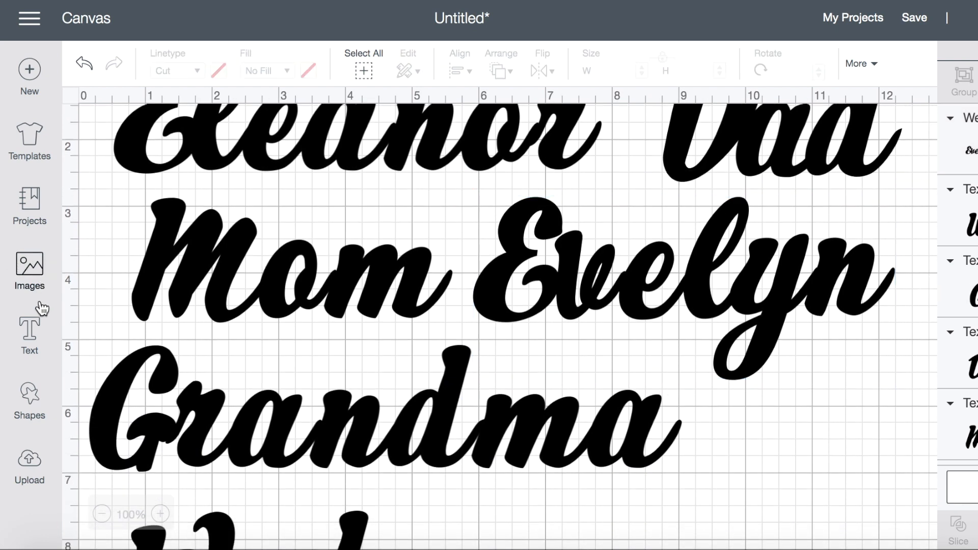
click(31, 391)
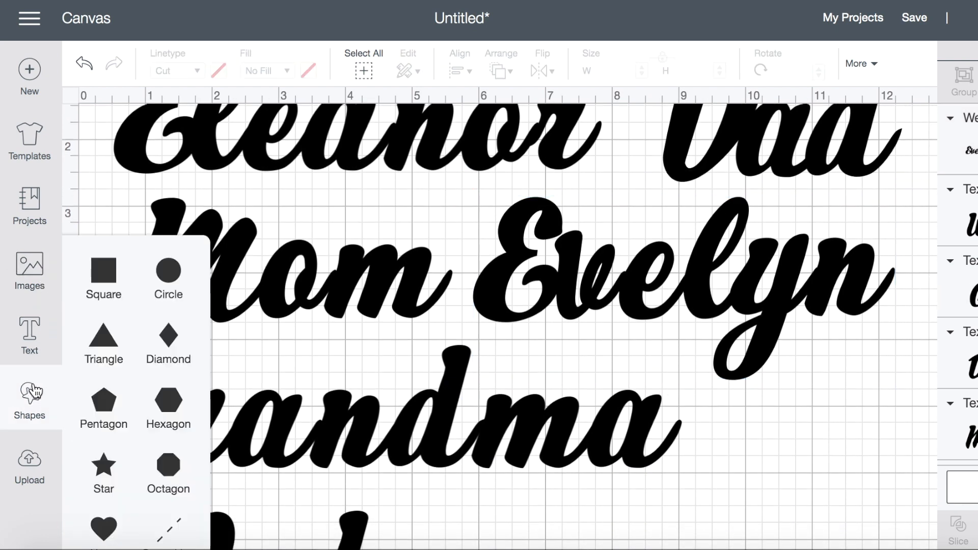
click(171, 261)
drag(368, 293, 452, 171)
shift+click(632, 302)
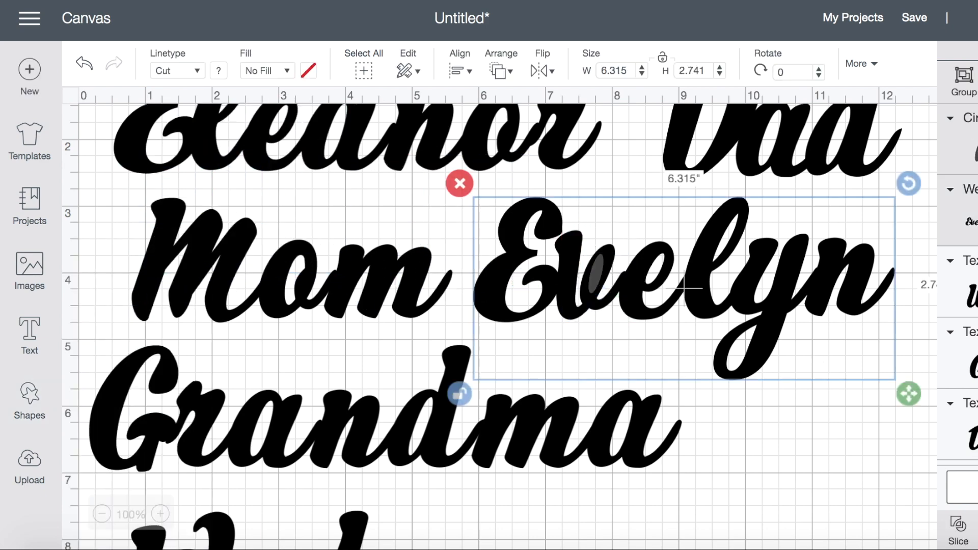
click(832, 427)
scroll(832, 426, down, 4)
scroll(832, 426, up, 5)
scroll(832, 427, down, 3)
scroll(832, 426, up, 4)
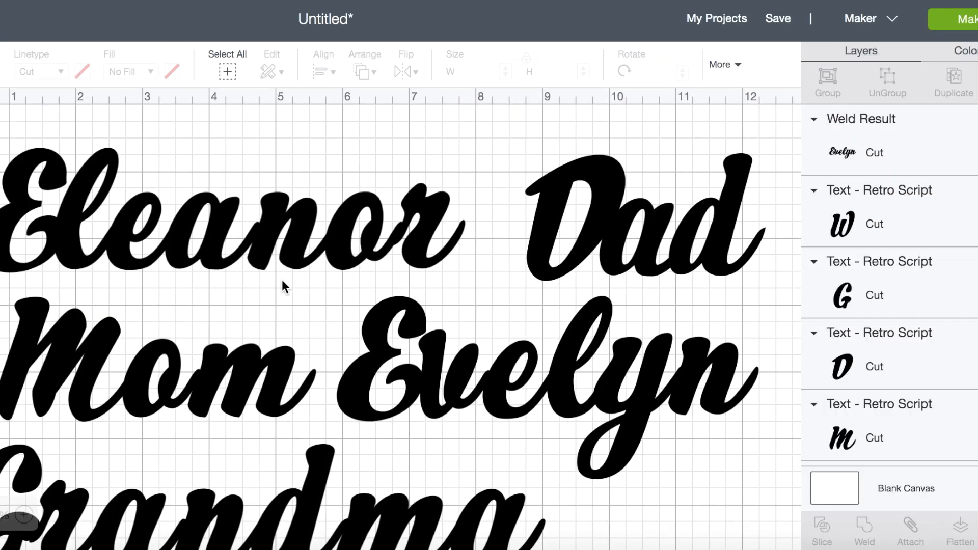
Weld the letters of "Eleanor", "Dad" and "Mom" so that each word becomes a single cut shape.
click(290, 225)
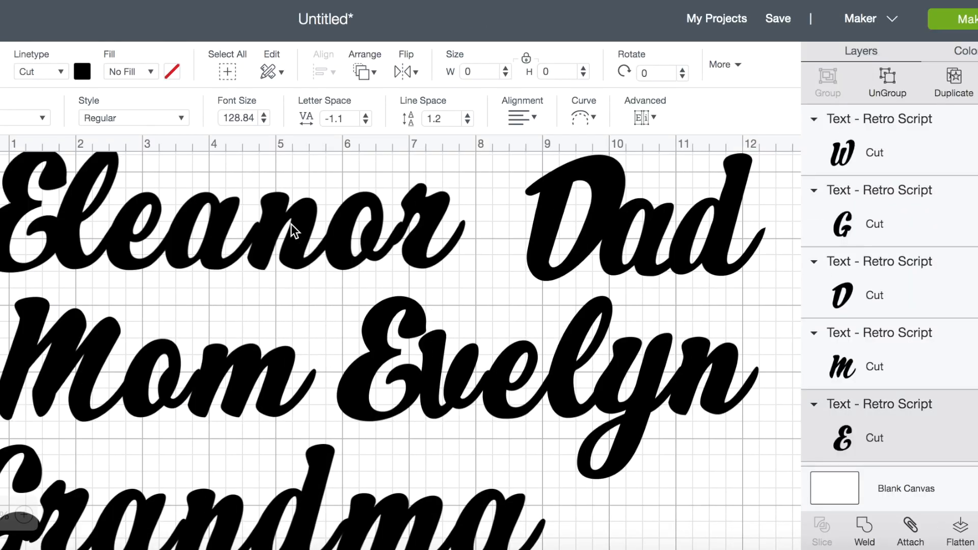
click(864, 522)
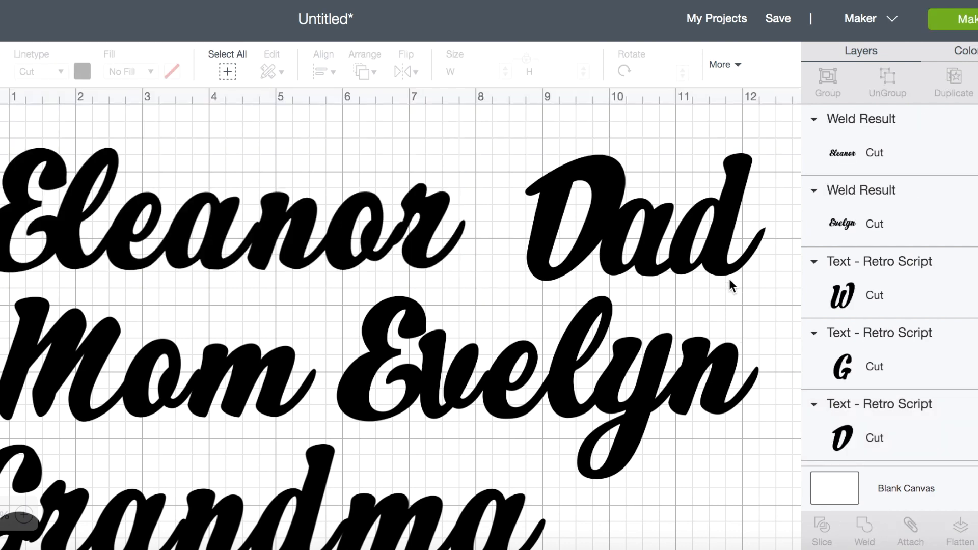
click(727, 270)
click(861, 530)
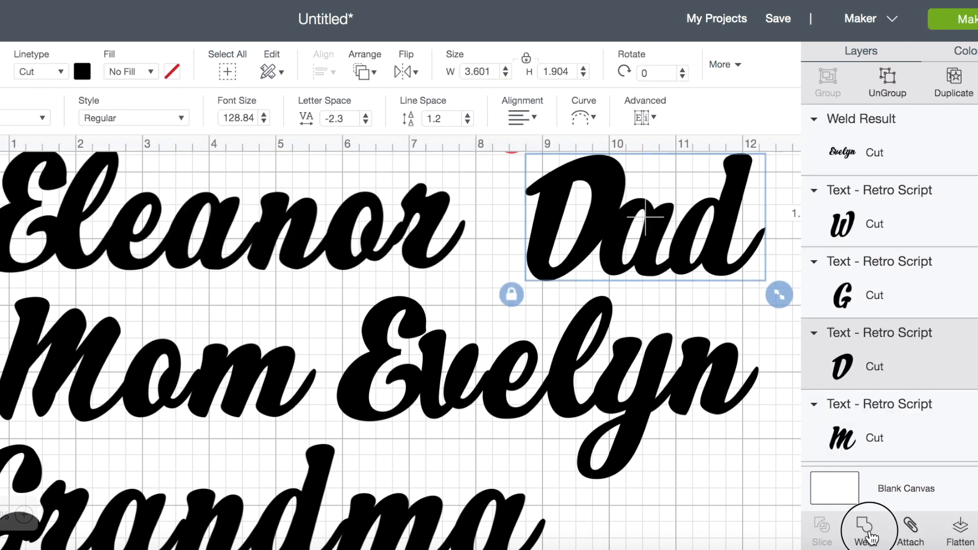
click(689, 387)
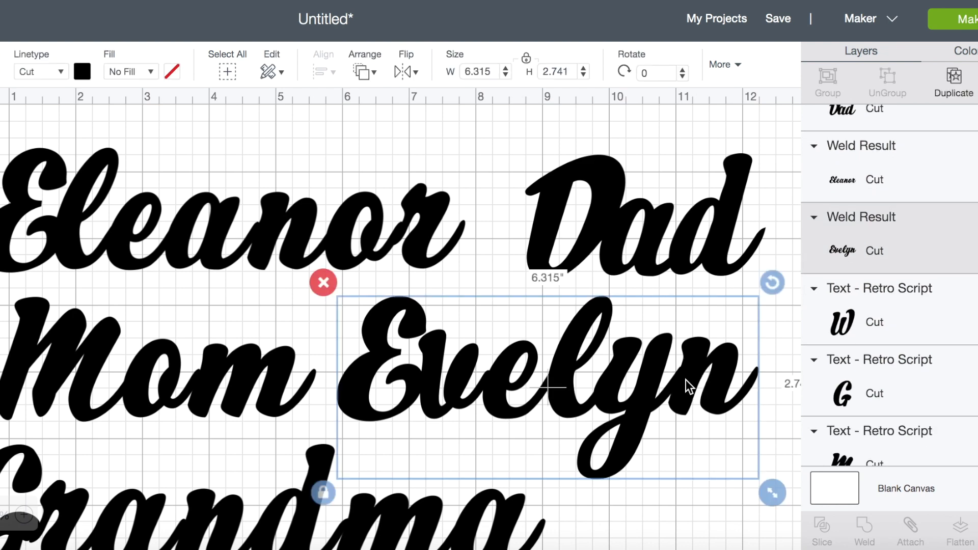
scroll(688, 387, down, 5)
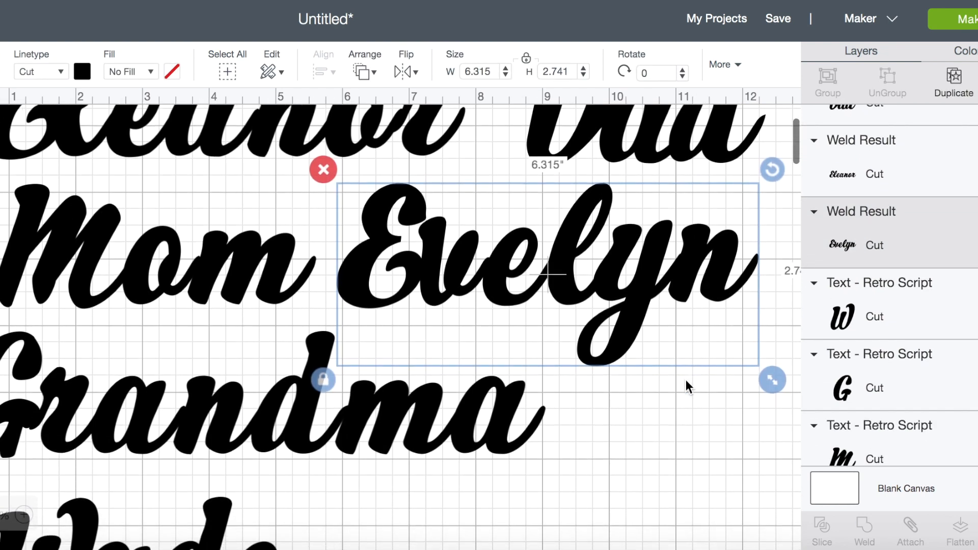
click(220, 249)
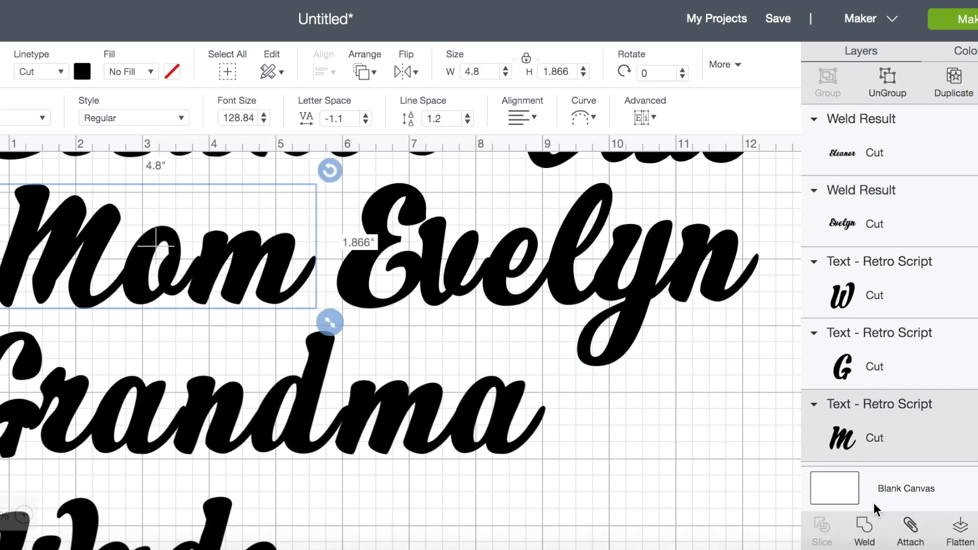
click(866, 529)
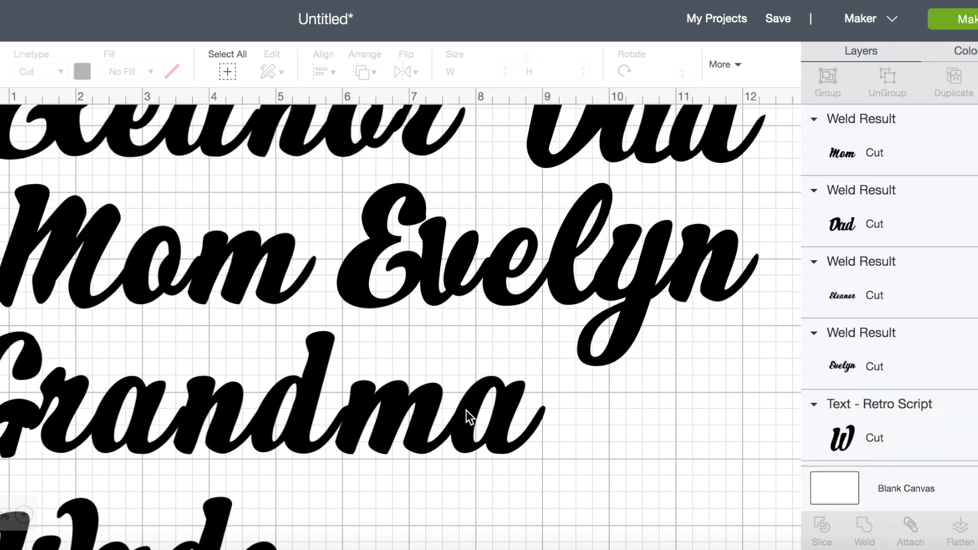
Weld the letters of the remaining words "Grandma" and "Wade", each into its own single shape.
click(466, 415)
scroll(681, 452, down, 5)
click(864, 530)
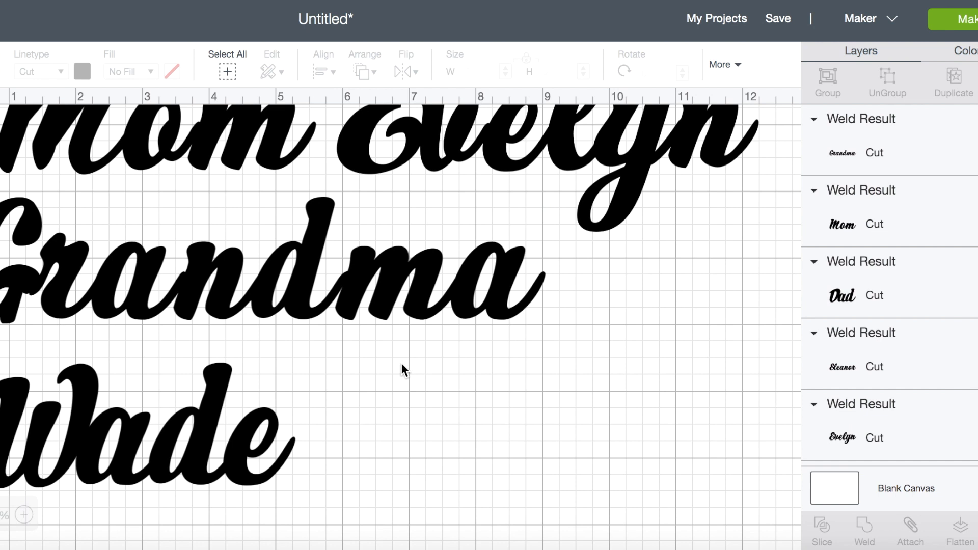
click(175, 451)
click(864, 529)
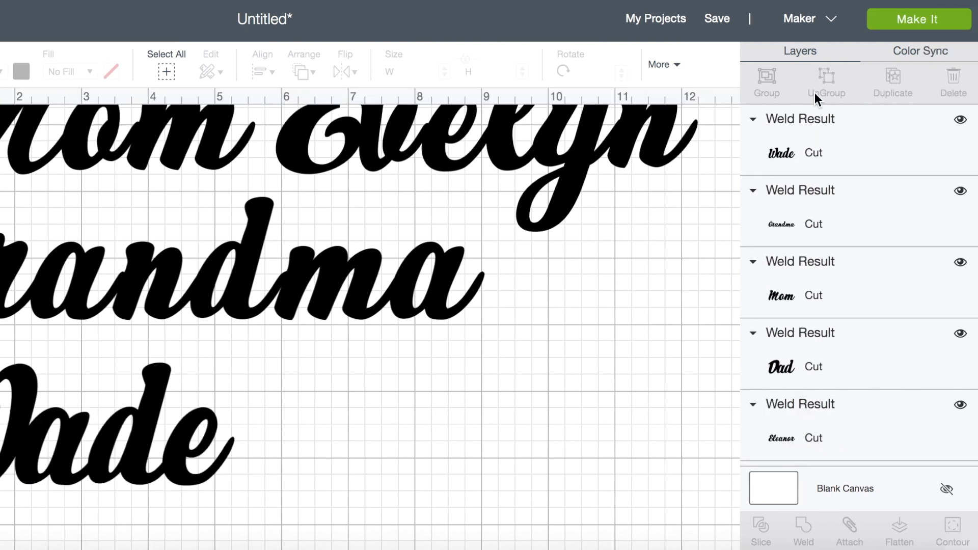
Send the project to mat preparation and set the material size to 11" x 11".
click(927, 19)
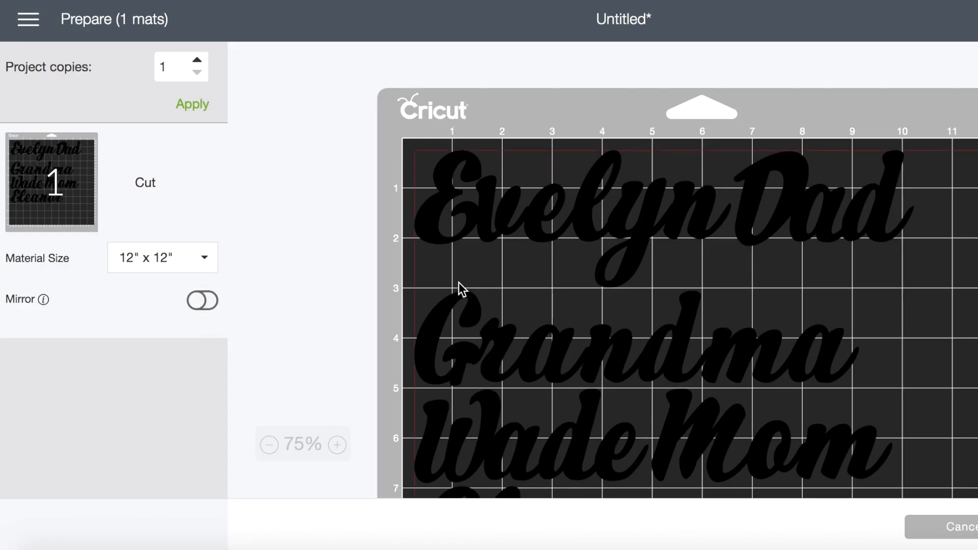
click(179, 255)
click(164, 416)
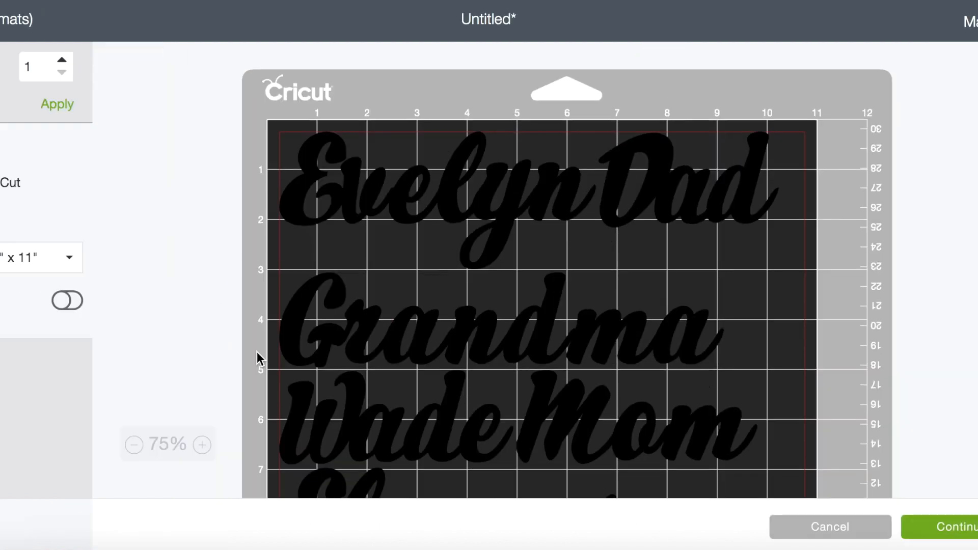
Move "Eleanor" to the 9–10 inch rows of the mat and space "Wade" and "Mom" side by side just above it.
scroll(391, 352, down, 10)
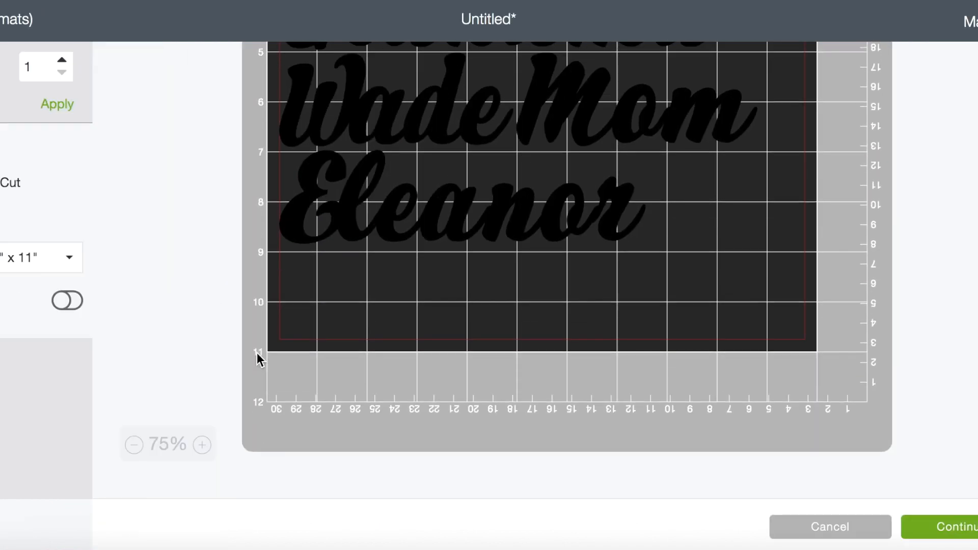
drag(494, 221, 552, 301)
scroll(552, 300, up, 3)
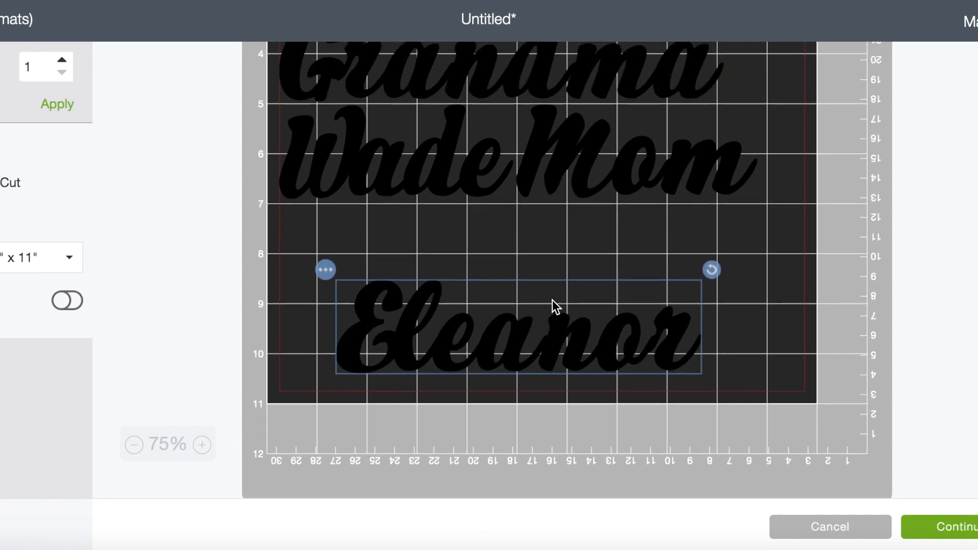
drag(653, 195, 680, 270)
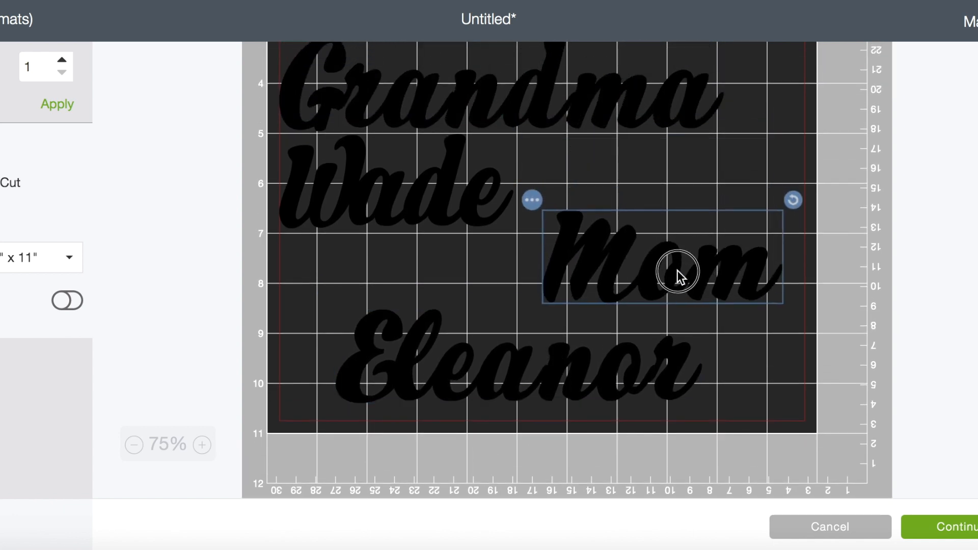
drag(454, 189, 467, 246)
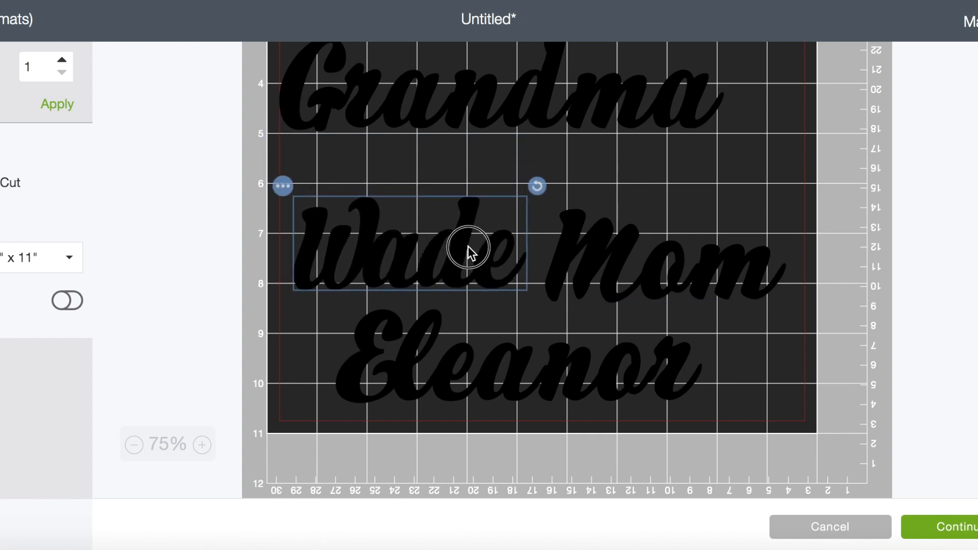
click(571, 251)
click(478, 268)
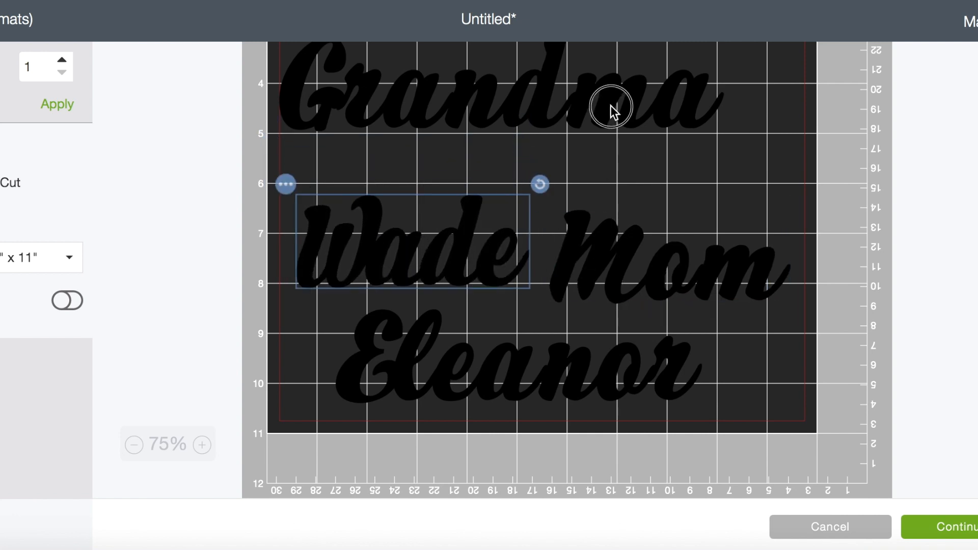
Spread out "Evelyn", "Dad" and "Grandma" on the upper half of the mat, with "Dad" lower than "Evelyn" and clear gaps between words.
click(609, 112)
scroll(626, 127, up, 3)
click(643, 146)
scroll(573, 107, up, 3)
drag(574, 102, 532, 168)
drag(619, 190, 675, 227)
drag(802, 167, 775, 185)
drag(534, 169, 538, 162)
click(645, 231)
click(604, 321)
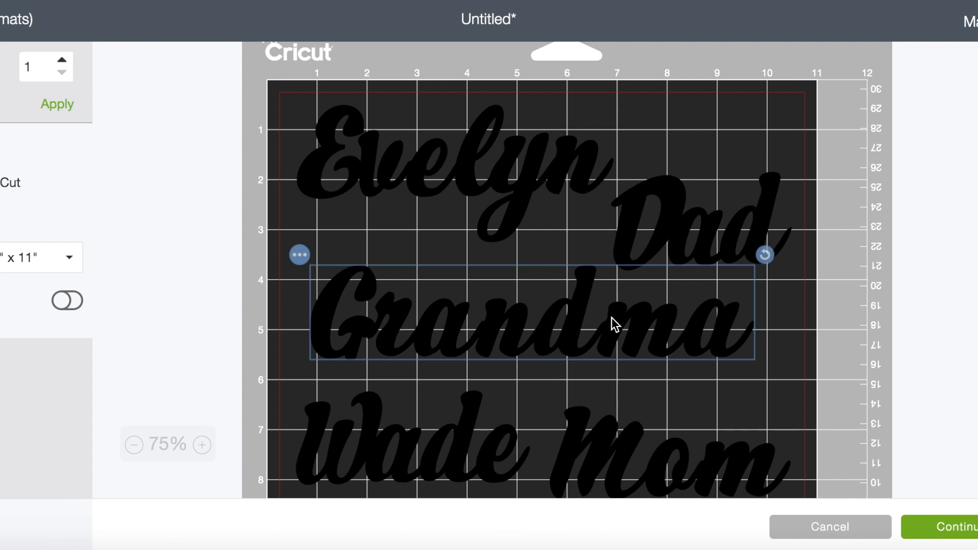
scroll(622, 346, down, 5)
scroll(483, 293, up, 5)
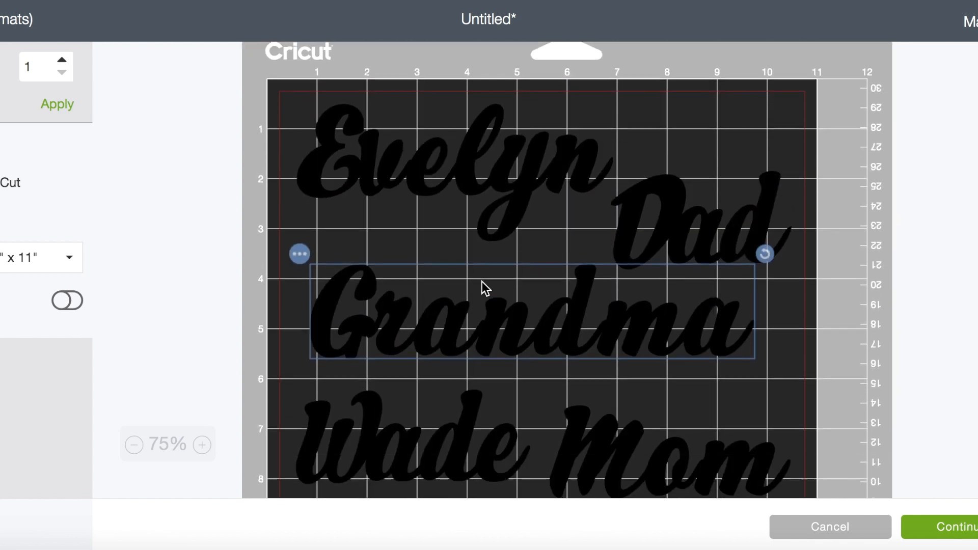
Continue to the cutting stage, search all materials for "basswood", apply Basswood – 1/16" (1.6 mm) and review the tool and mat loading instructions.
click(937, 527)
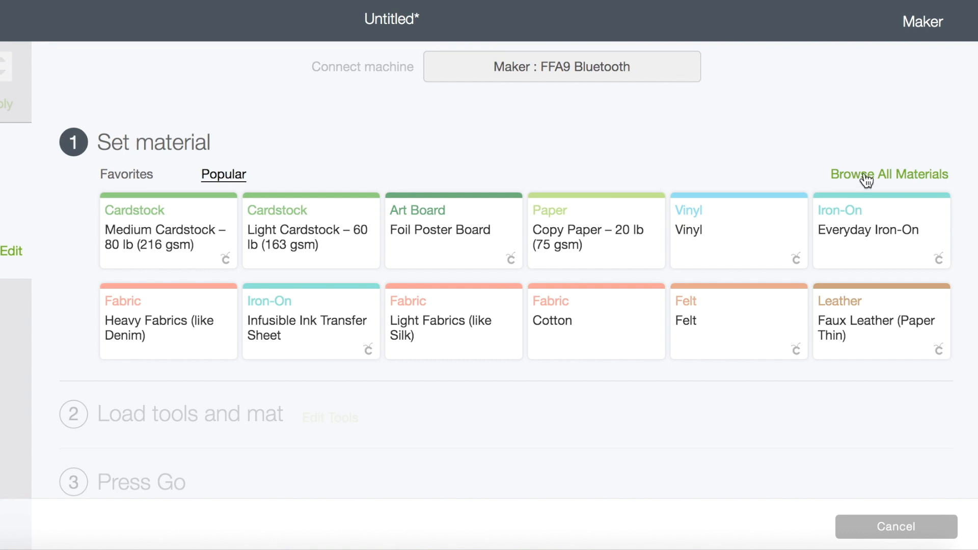
click(889, 182)
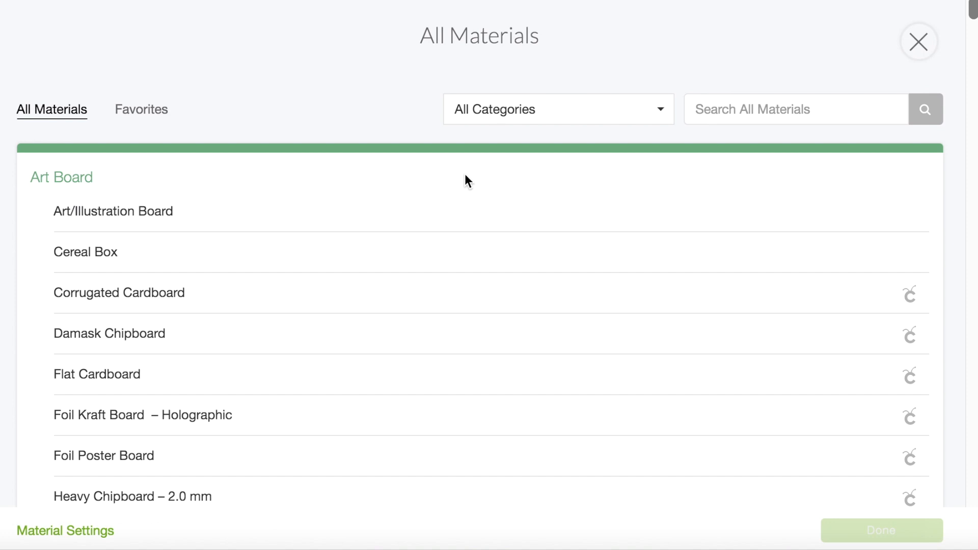
click(771, 116)
text(basswood)
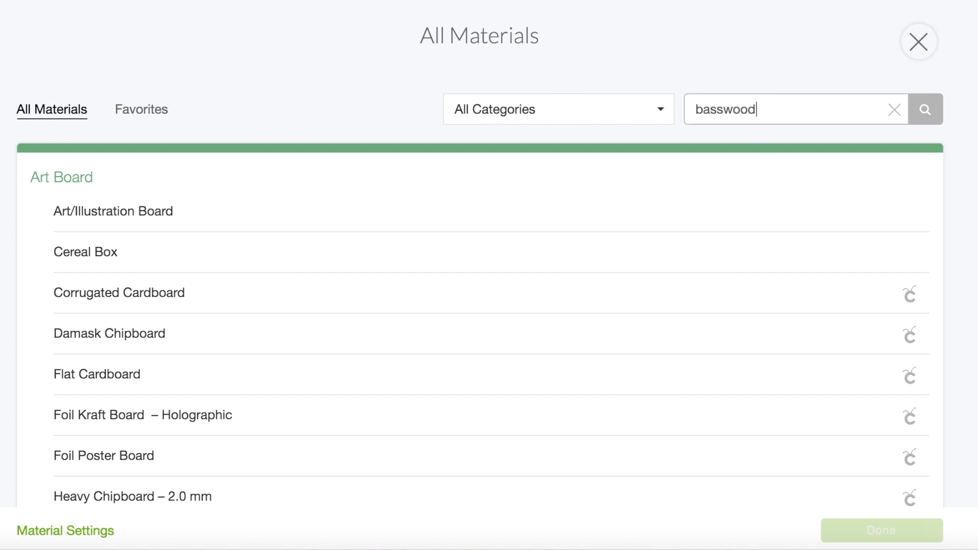
key(Return)
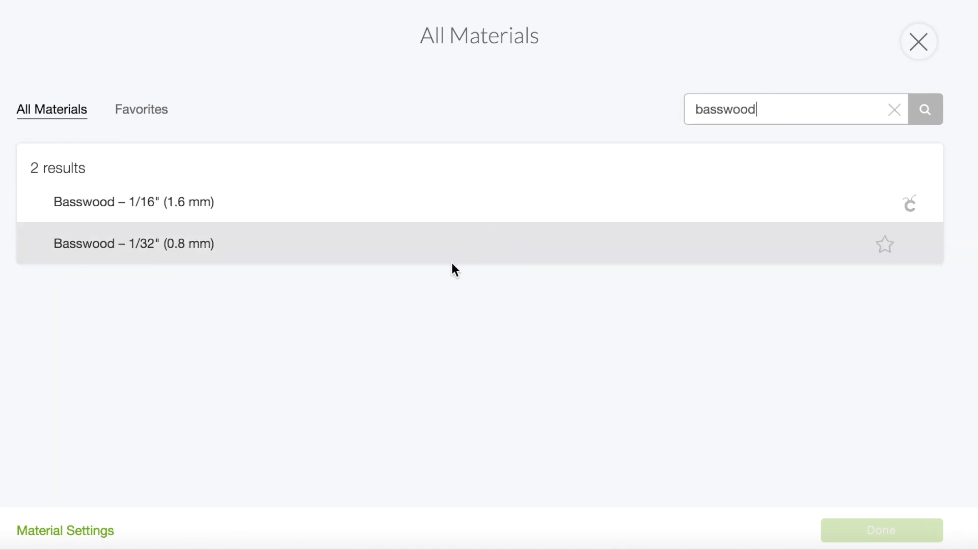
click(460, 204)
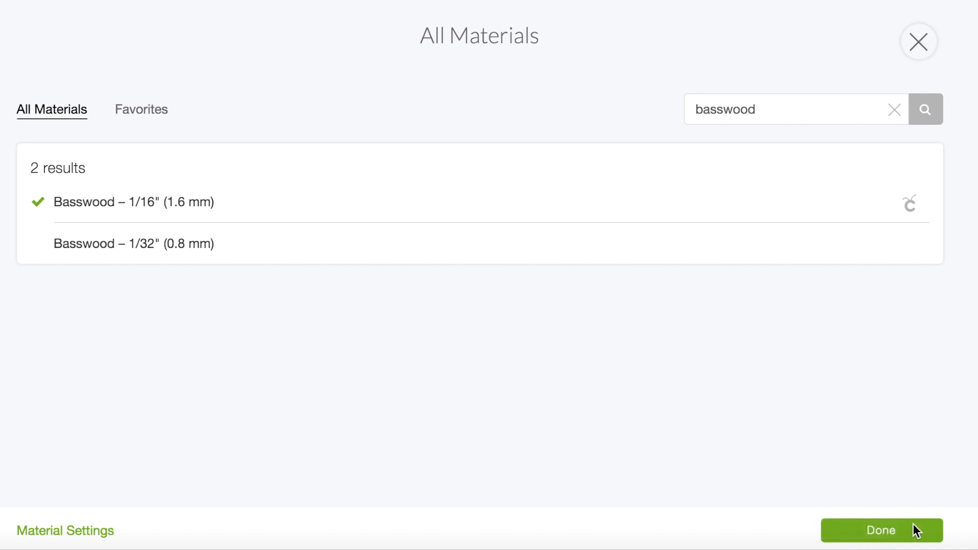
click(912, 528)
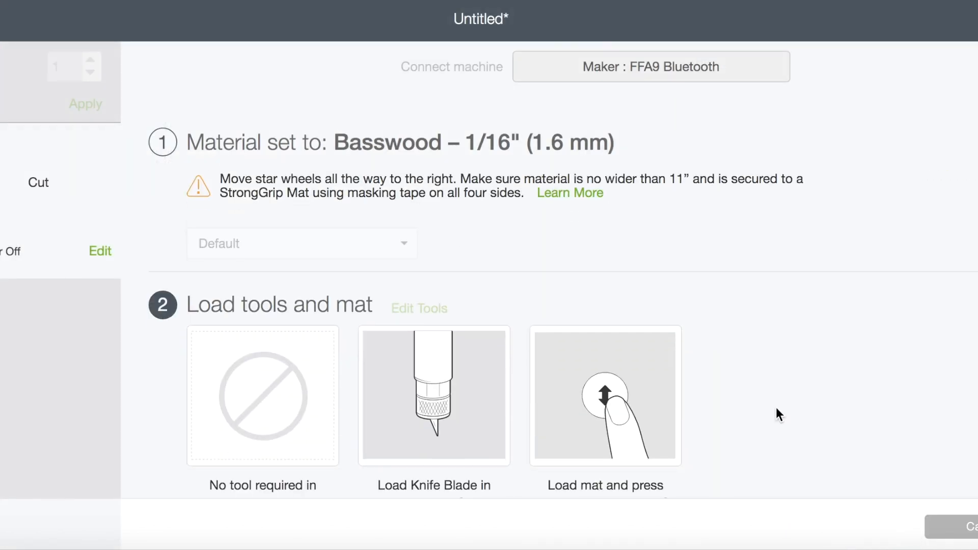
scroll(775, 408, down, 5)
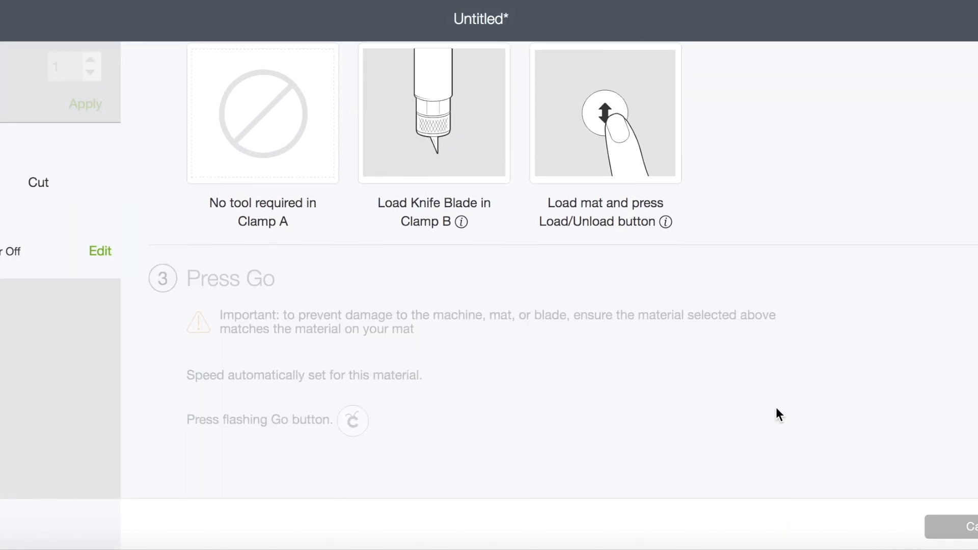